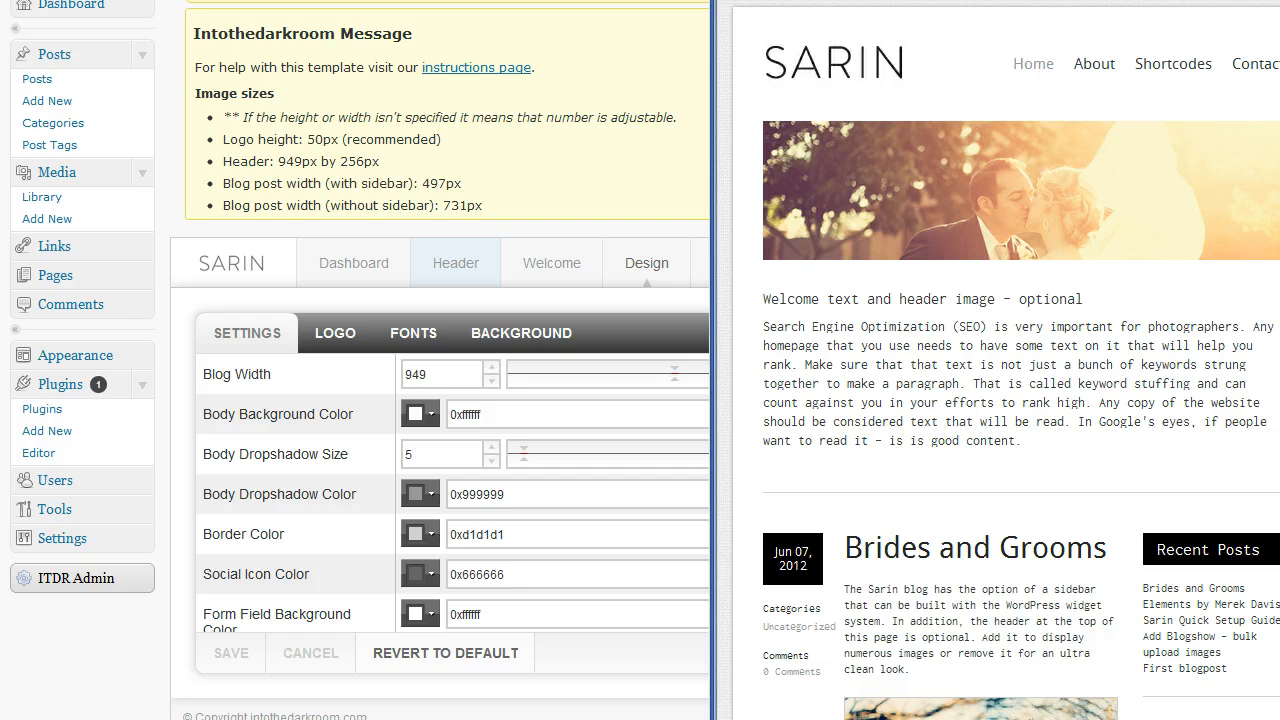
- Examine the Body Dropshadow Color setting in the design settings, including its colour palette
scroll(355, 400, right, 3)
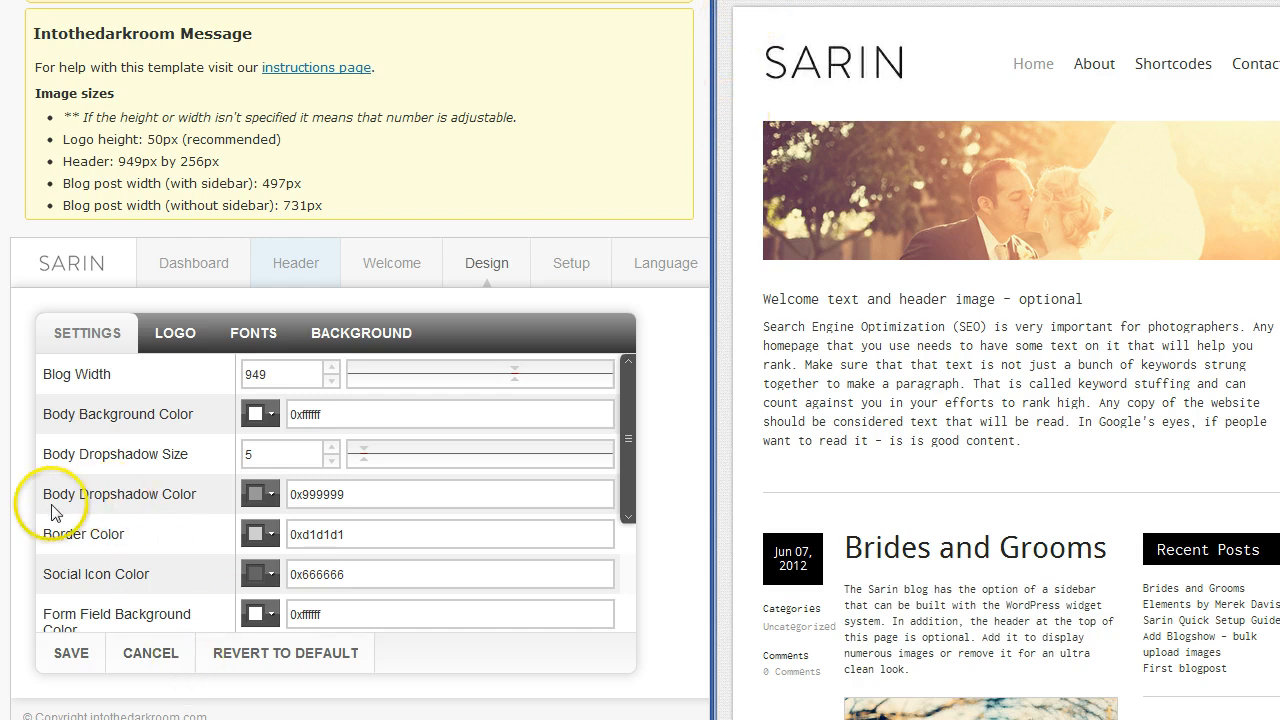
click(271, 495)
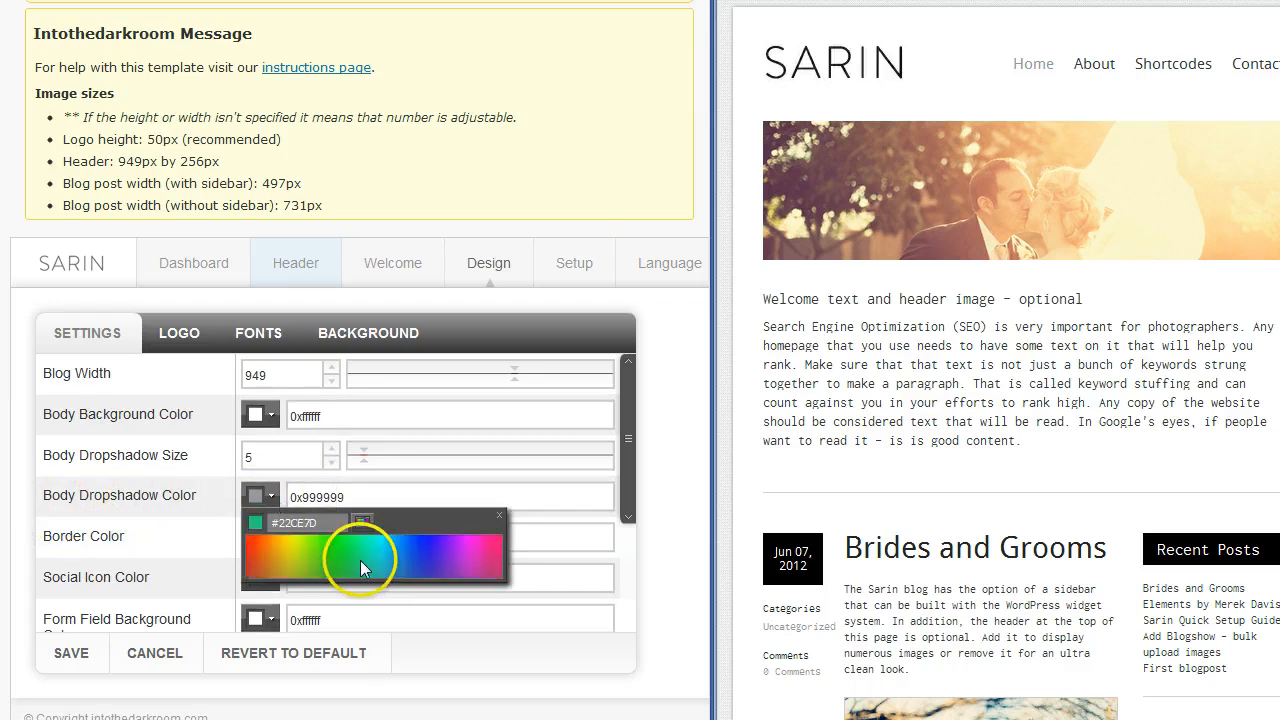
click(395, 501)
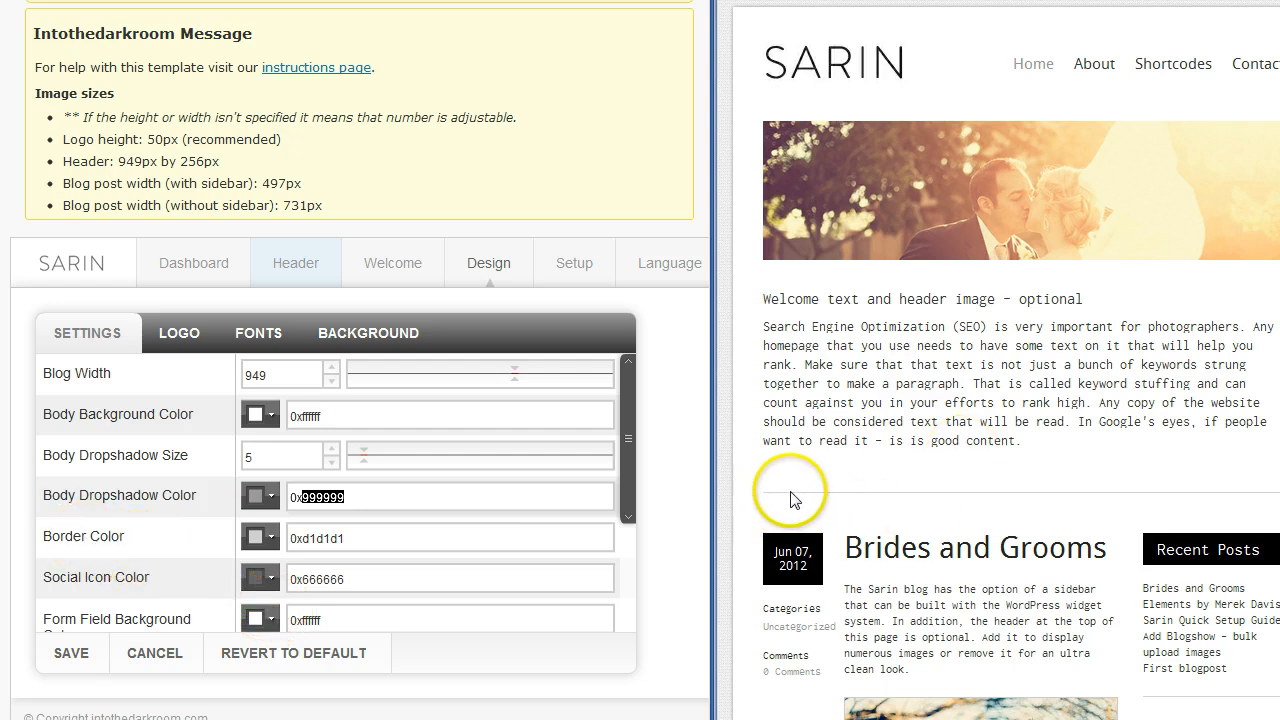
- Look through the blog preview from header to footer, examining the divider lines between posts and the footer's social icons
scroll(985, 500, down, 4)
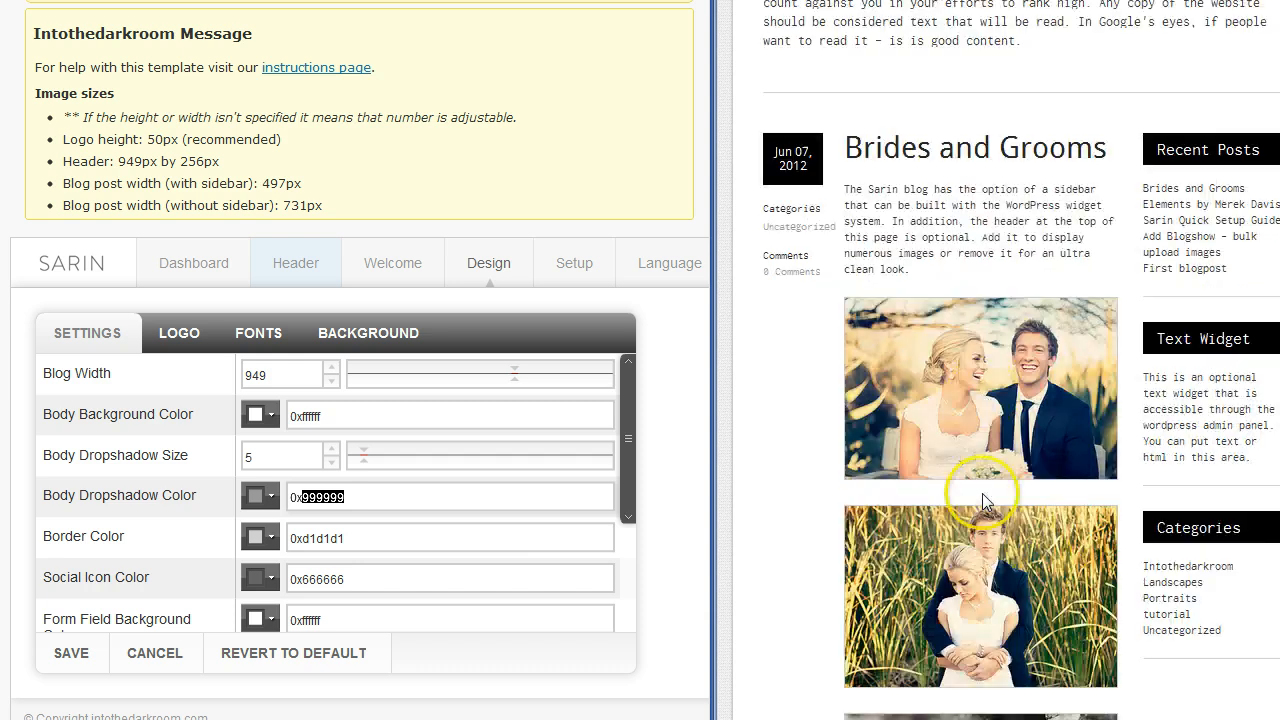
scroll(983, 500, down, 15)
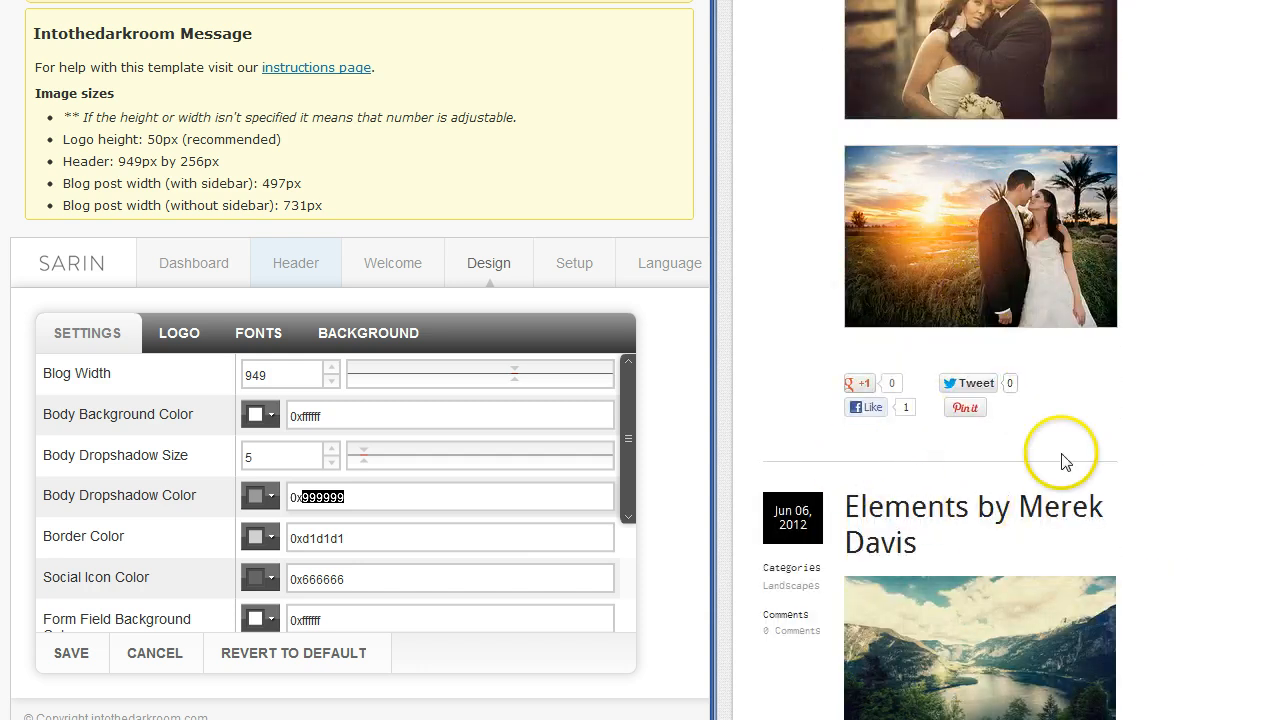
scroll(1103, 440, up, 20)
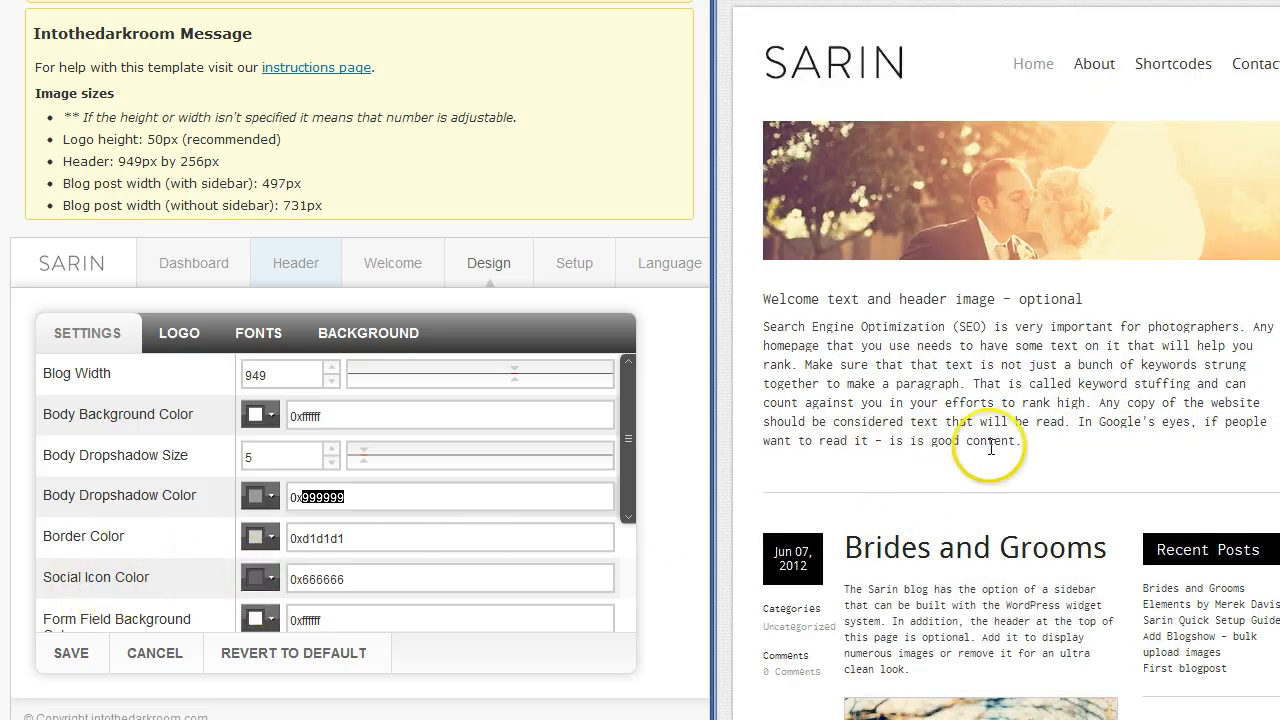
scroll(1014, 451, down, 15)
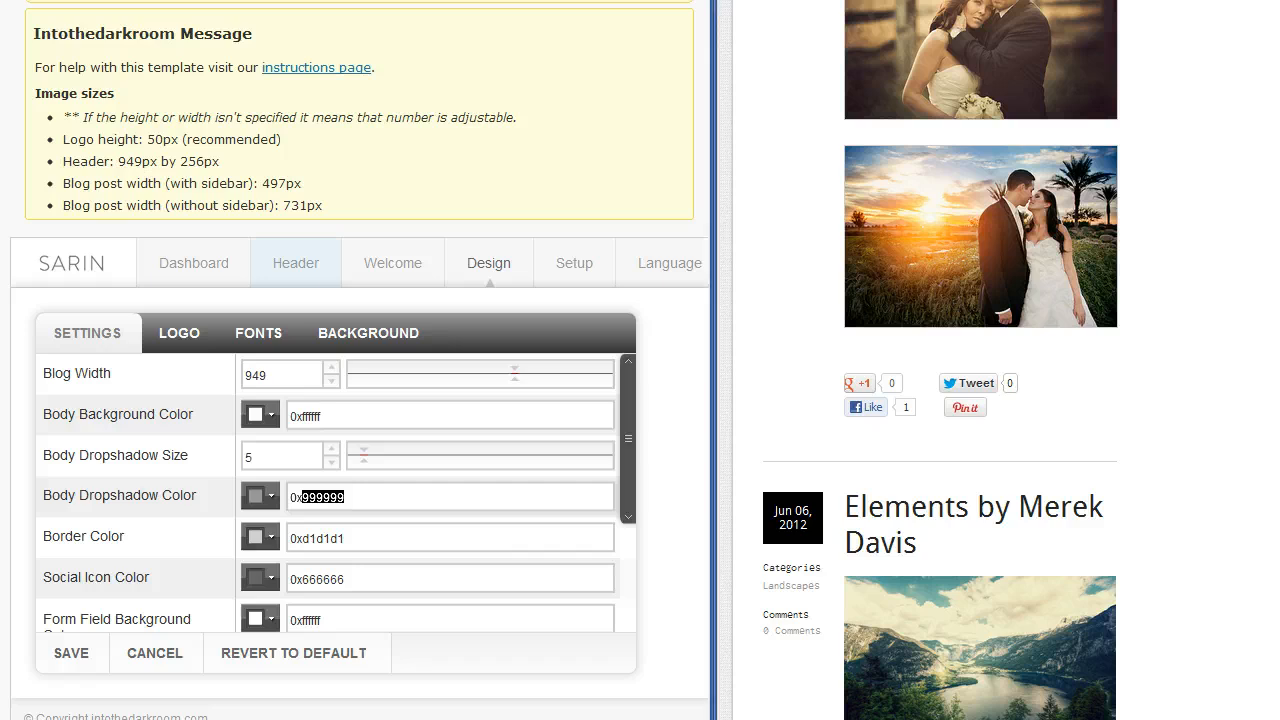
scroll(1014, 451, down, 15)
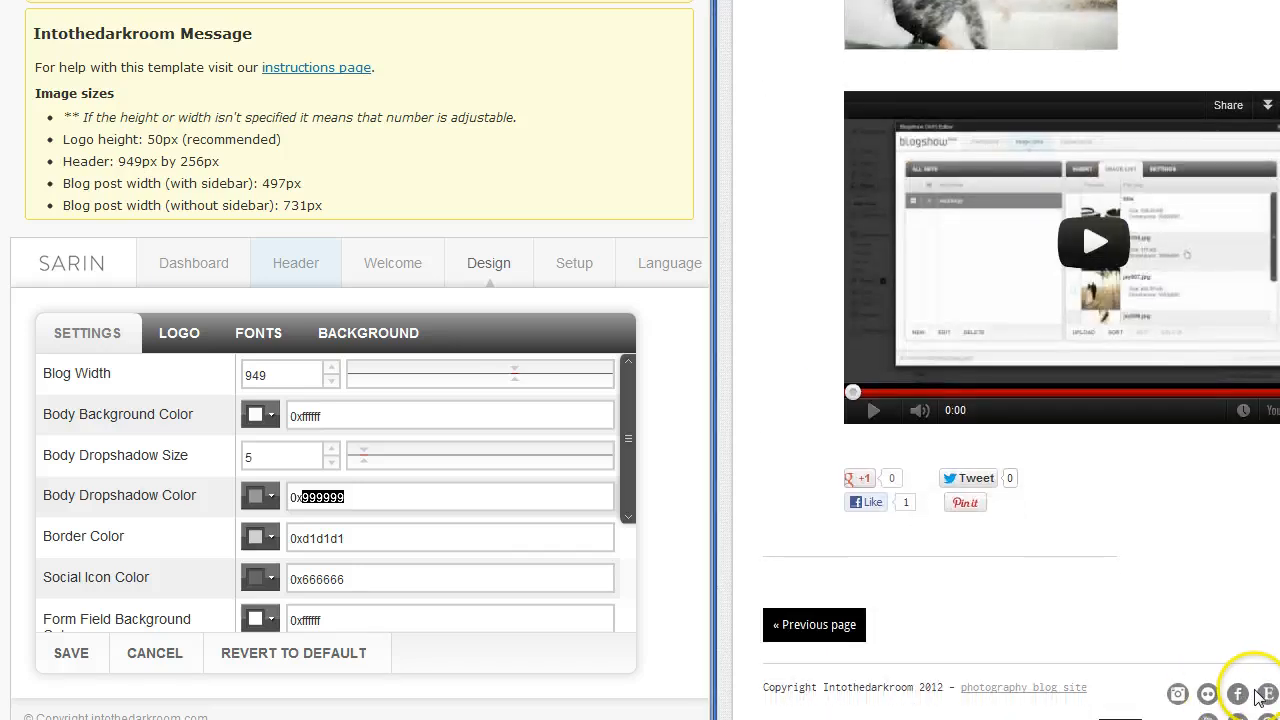
scroll(1014, 451, up, 20)
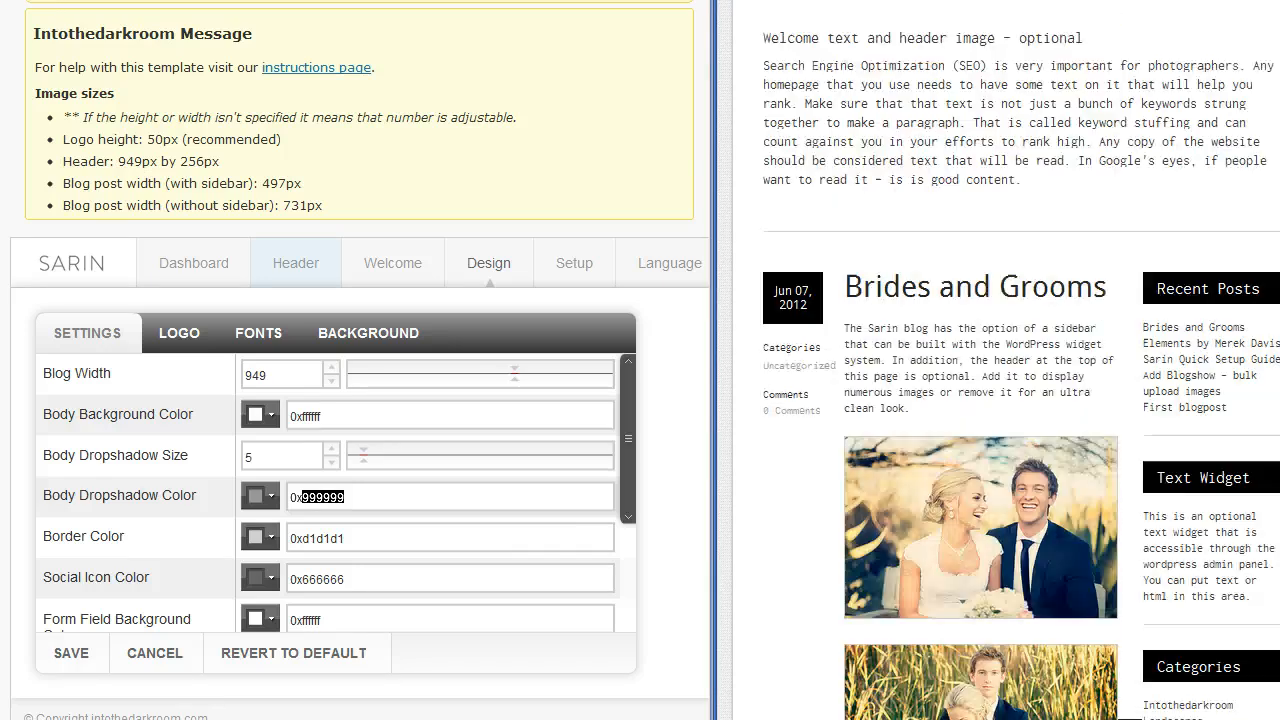
- Review the social icon, form field and heading background colour settings, and check the date block and sidebar headings in the blog preview
click(310, 578)
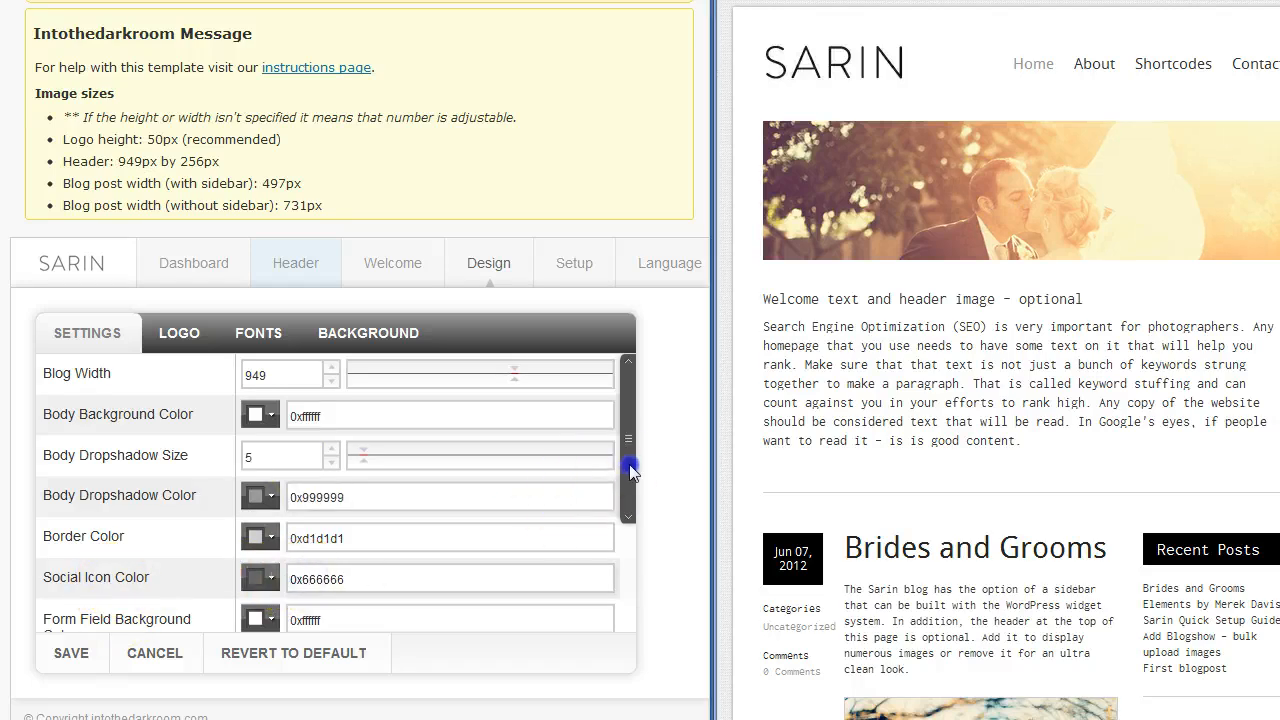
drag(628, 443, 634, 582)
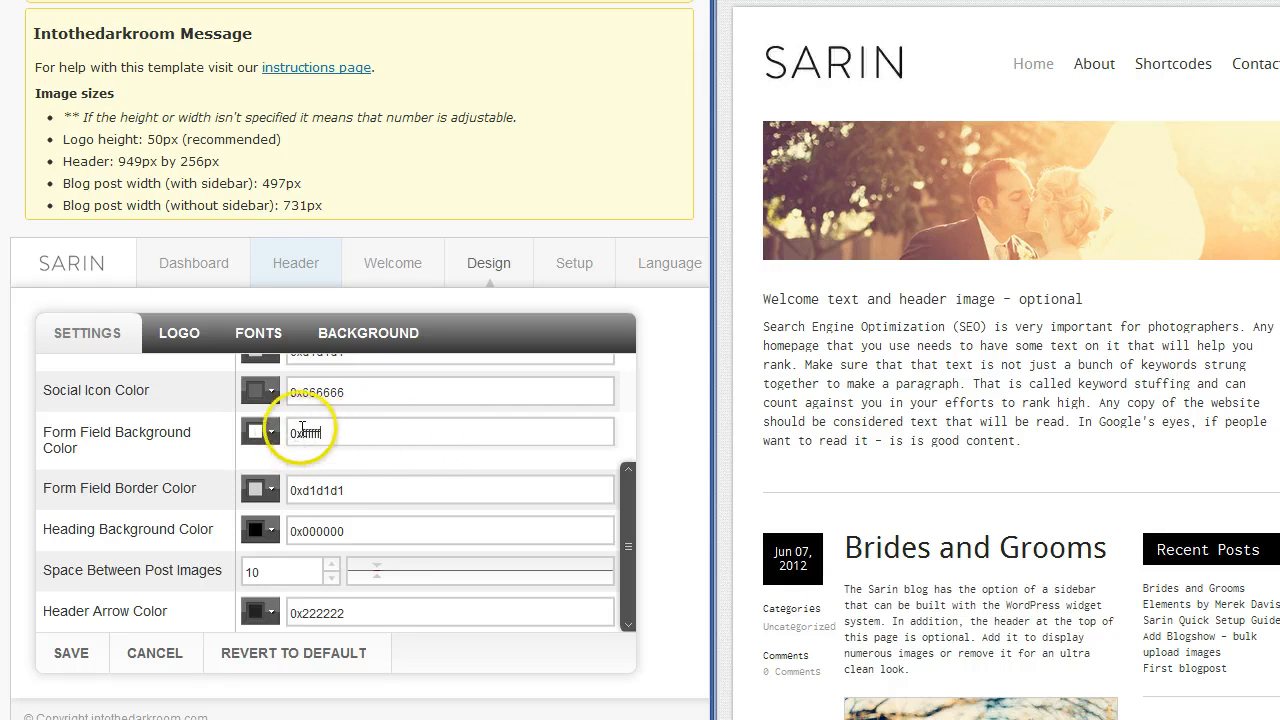
click(371, 435)
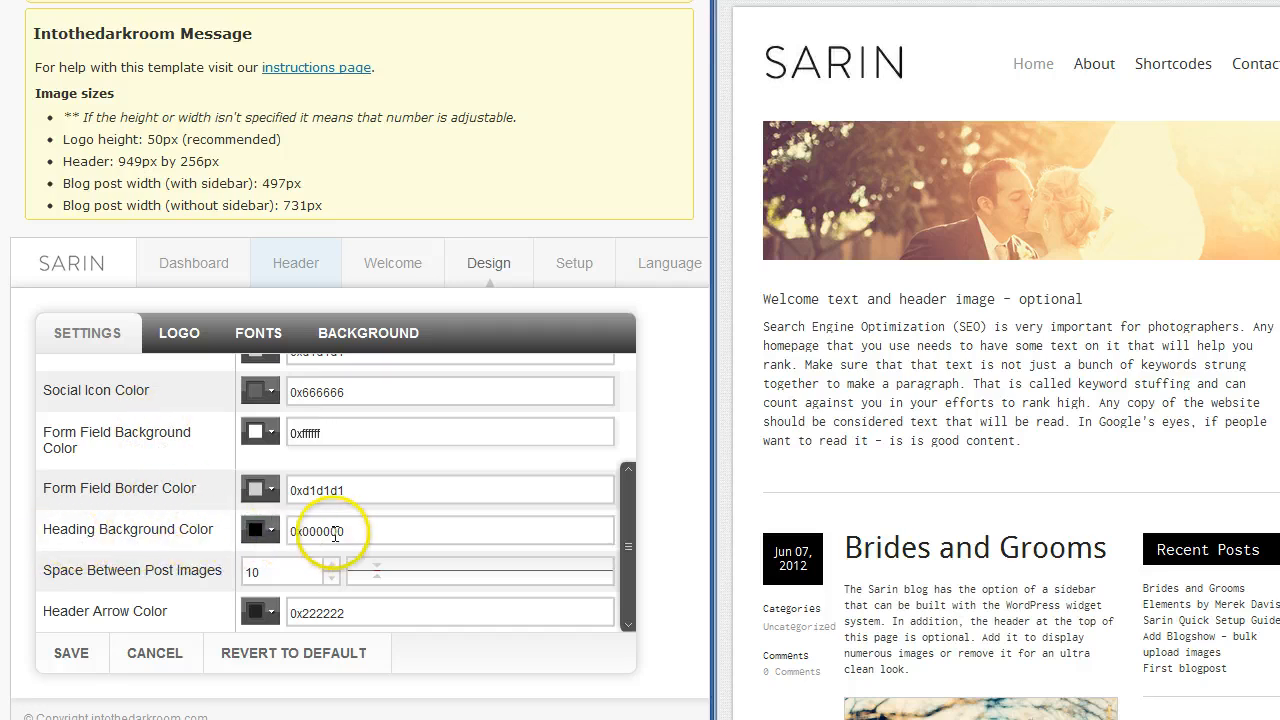
drag(344, 531, 310, 531)
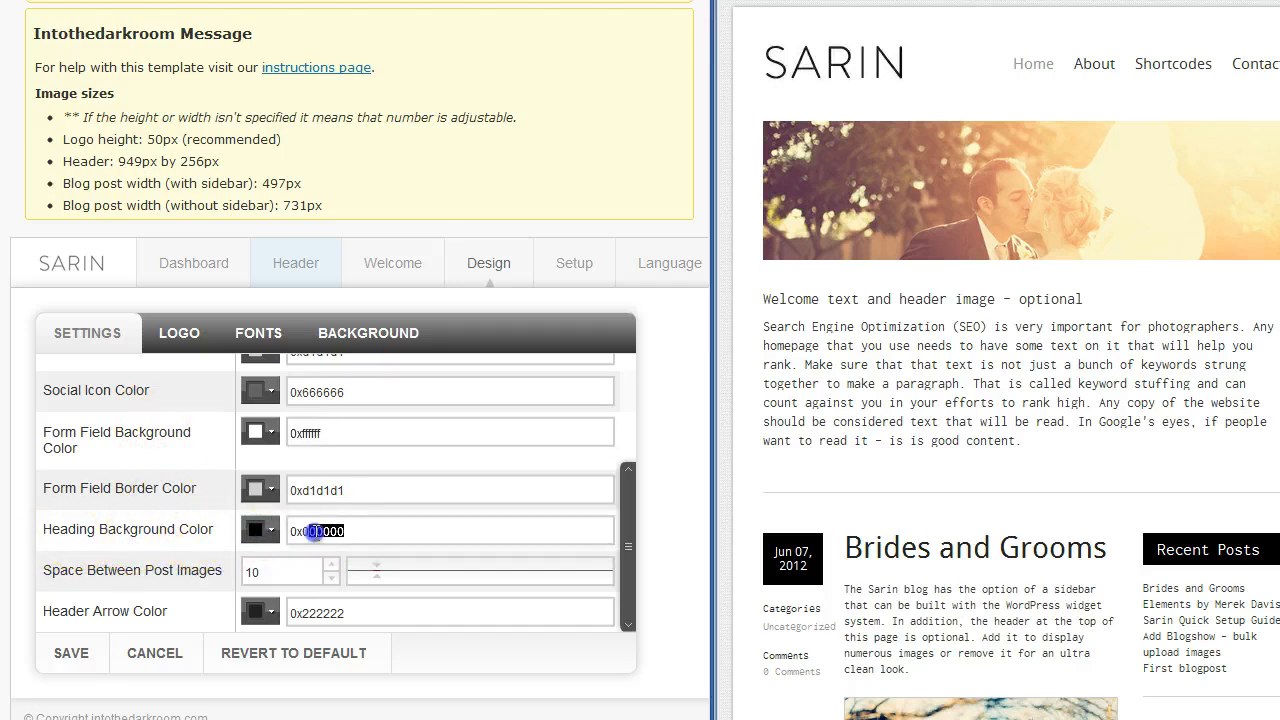
click(819, 578)
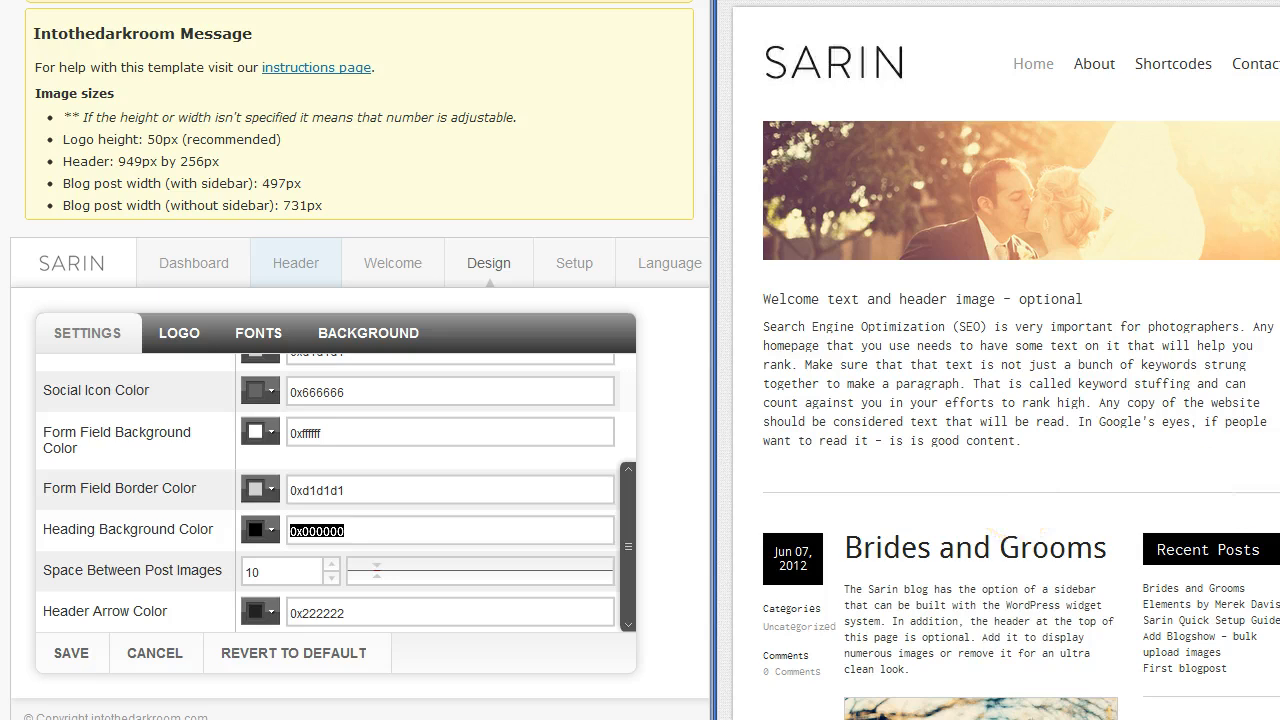
scroll(873, 452, down, 6)
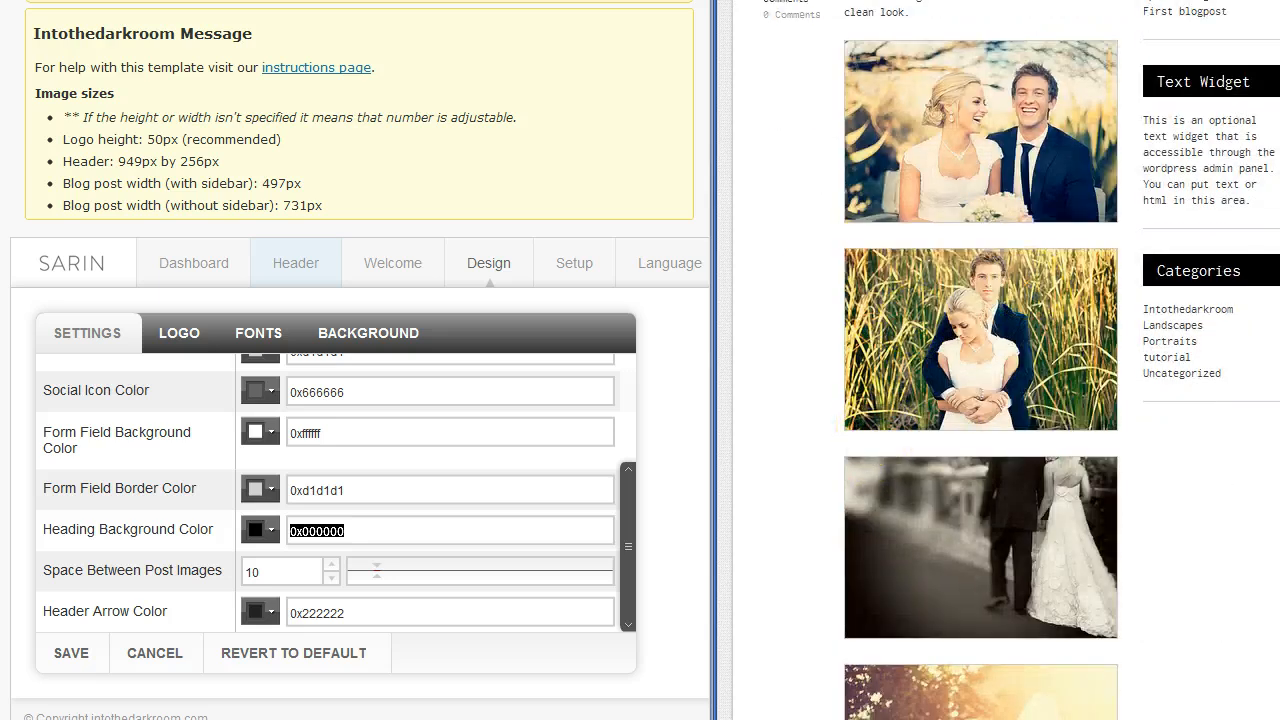
scroll(1020, 400, up, 6)
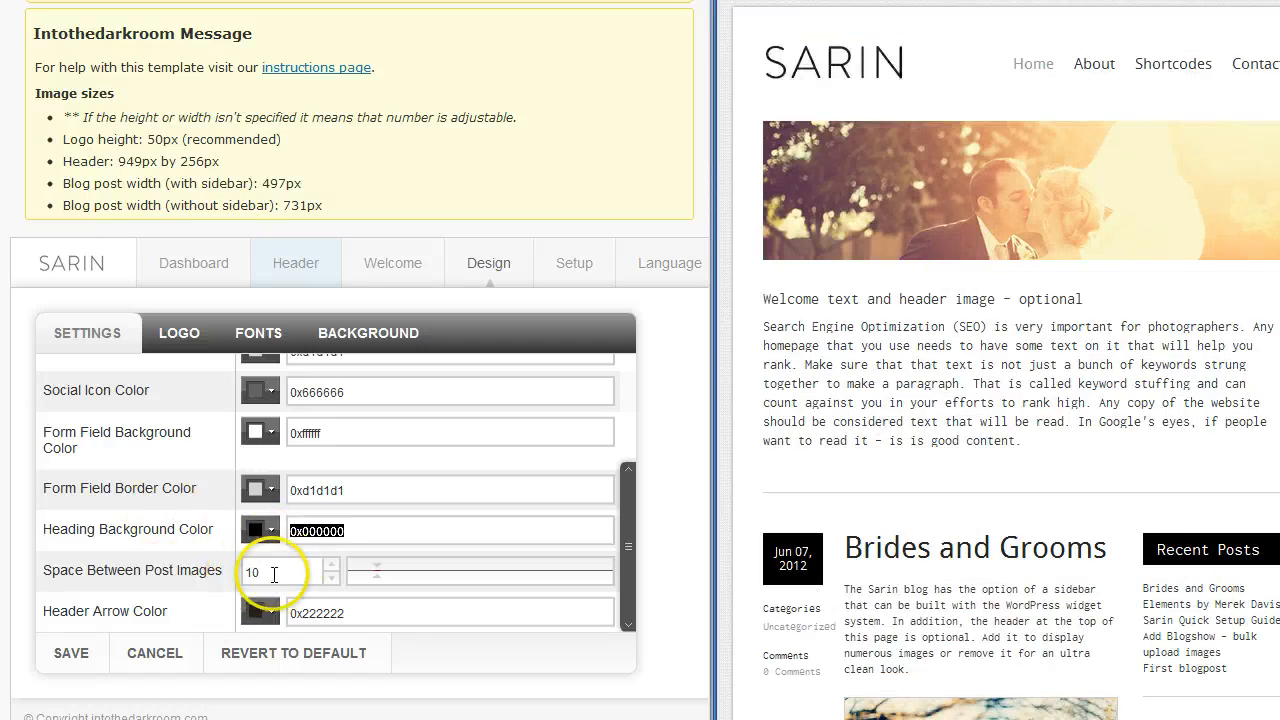
- Examine the Space Between Post Images setting in the design settings
click(379, 584)
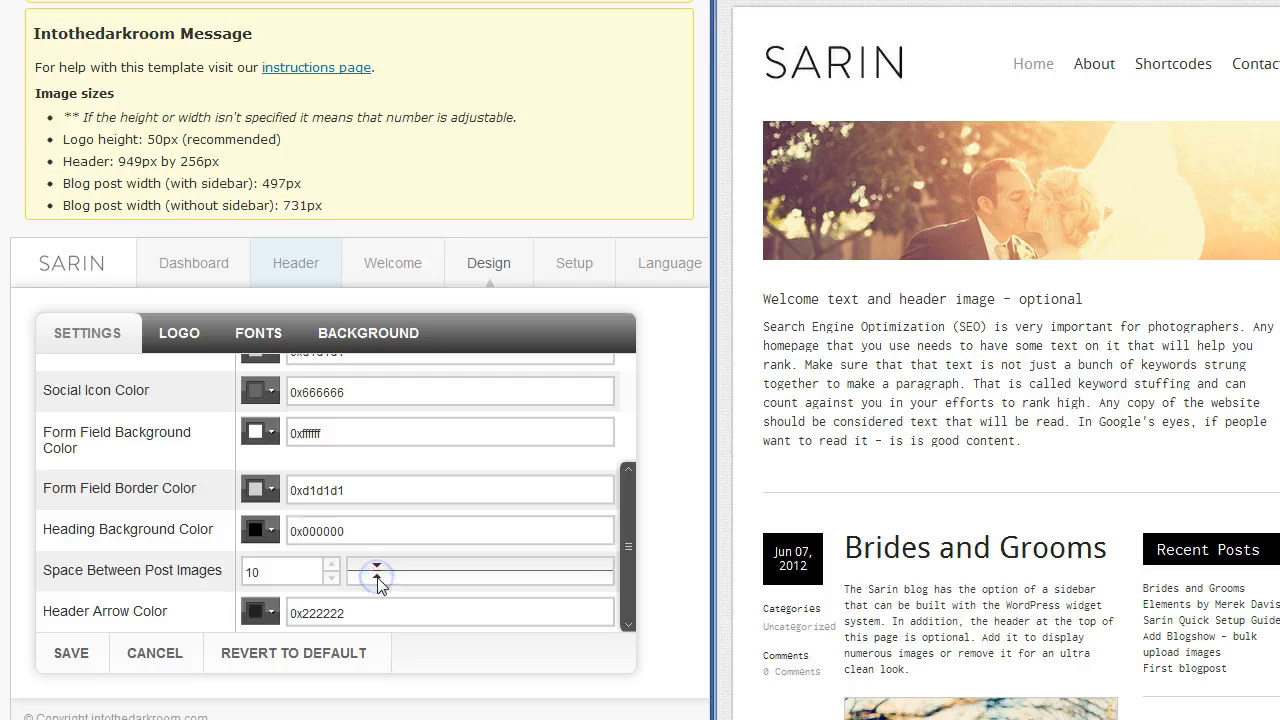
drag(274, 574, 221, 572)
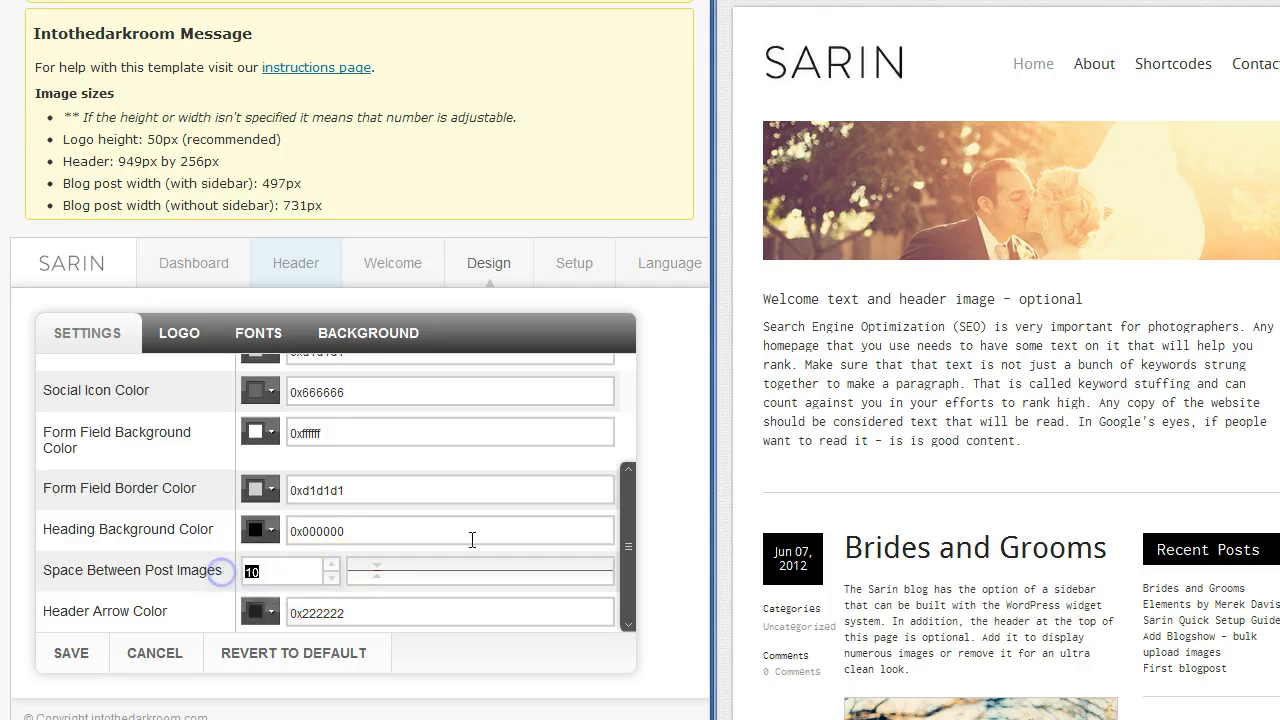
click(628, 556)
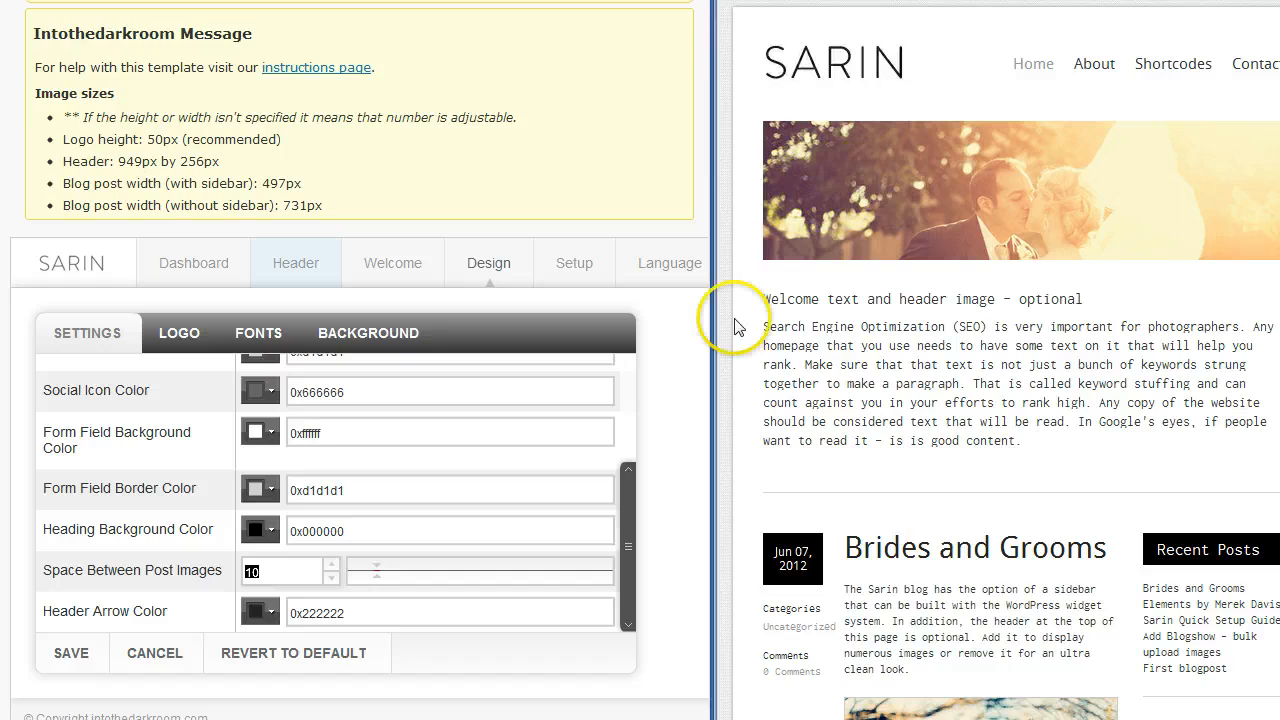
- Open the logo design settings and review the logo image, logo text, heading font file, font fallback, text color and text size options
click(179, 336)
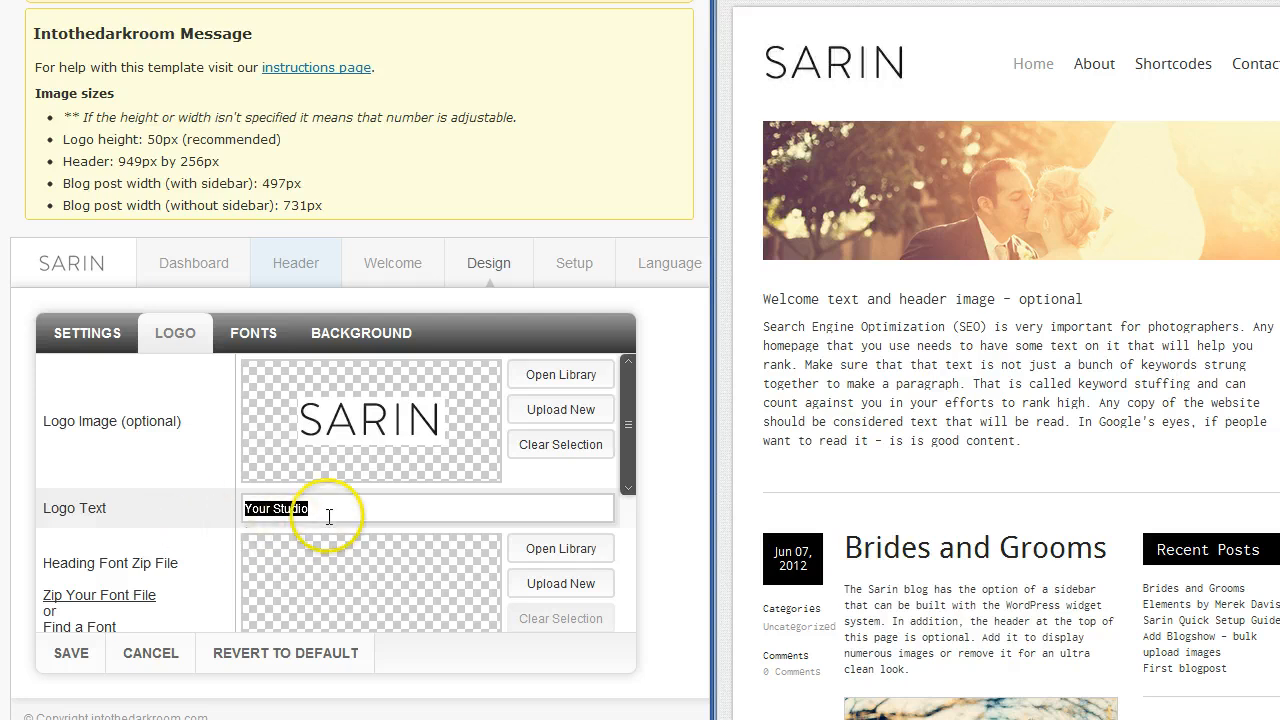
drag(628, 467, 631, 519)
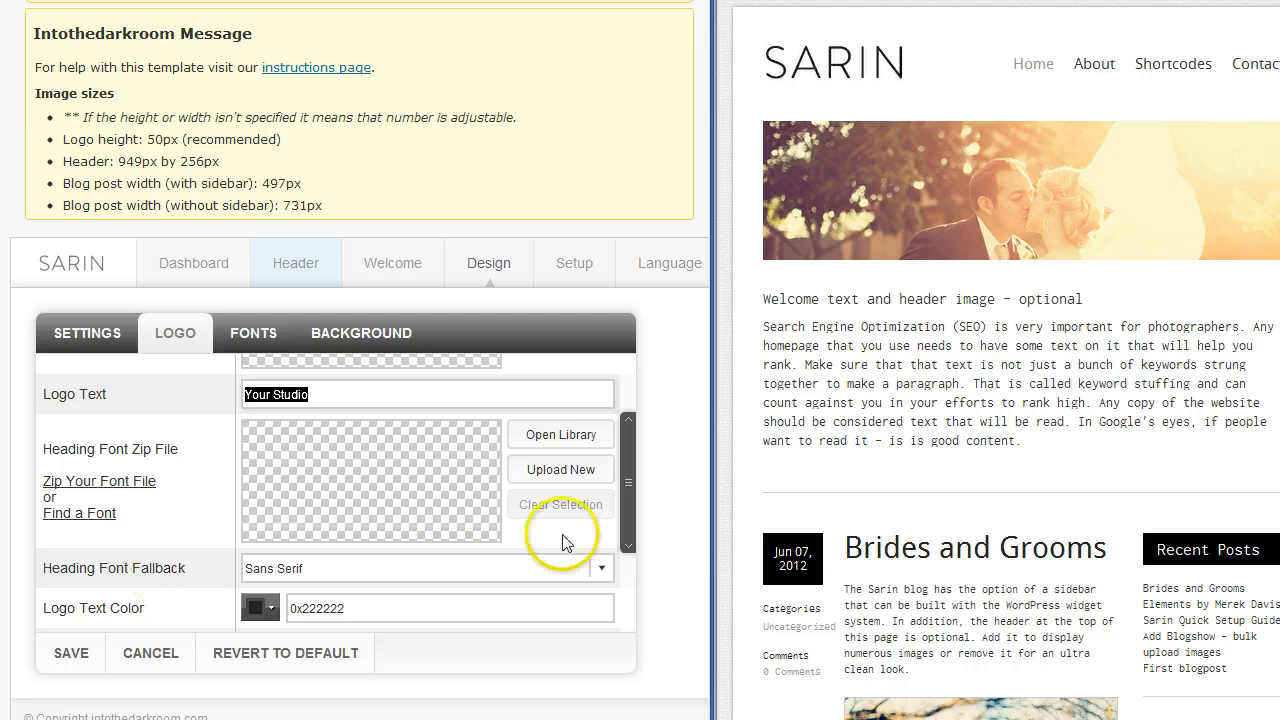
drag(626, 500, 630, 543)
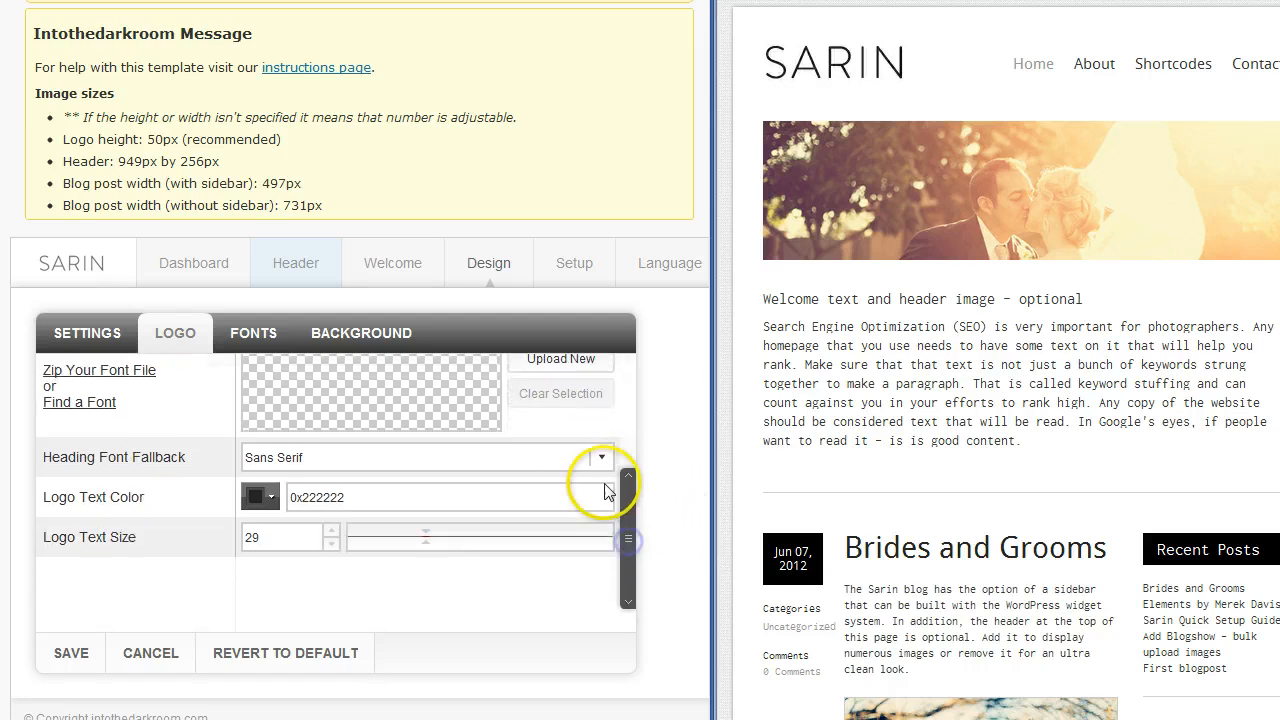
click(602, 458)
click(602, 458)
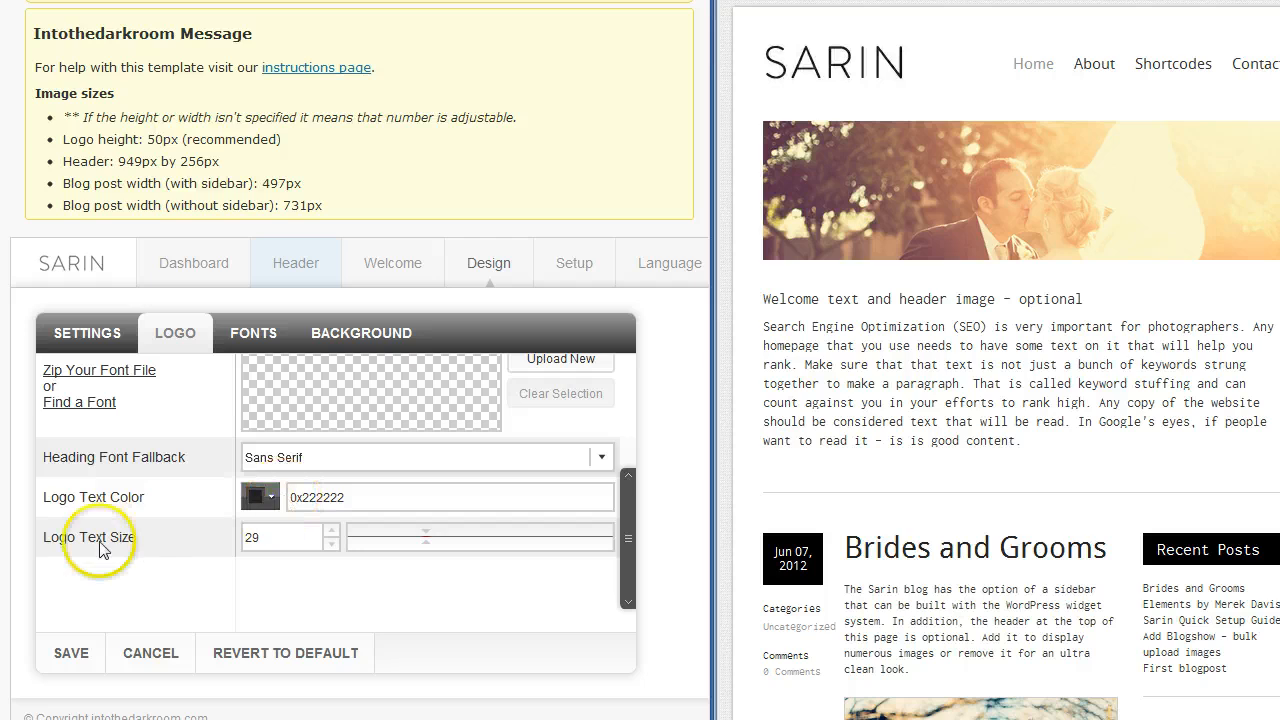
drag(628, 538, 627, 420)
drag(323, 514, 190, 515)
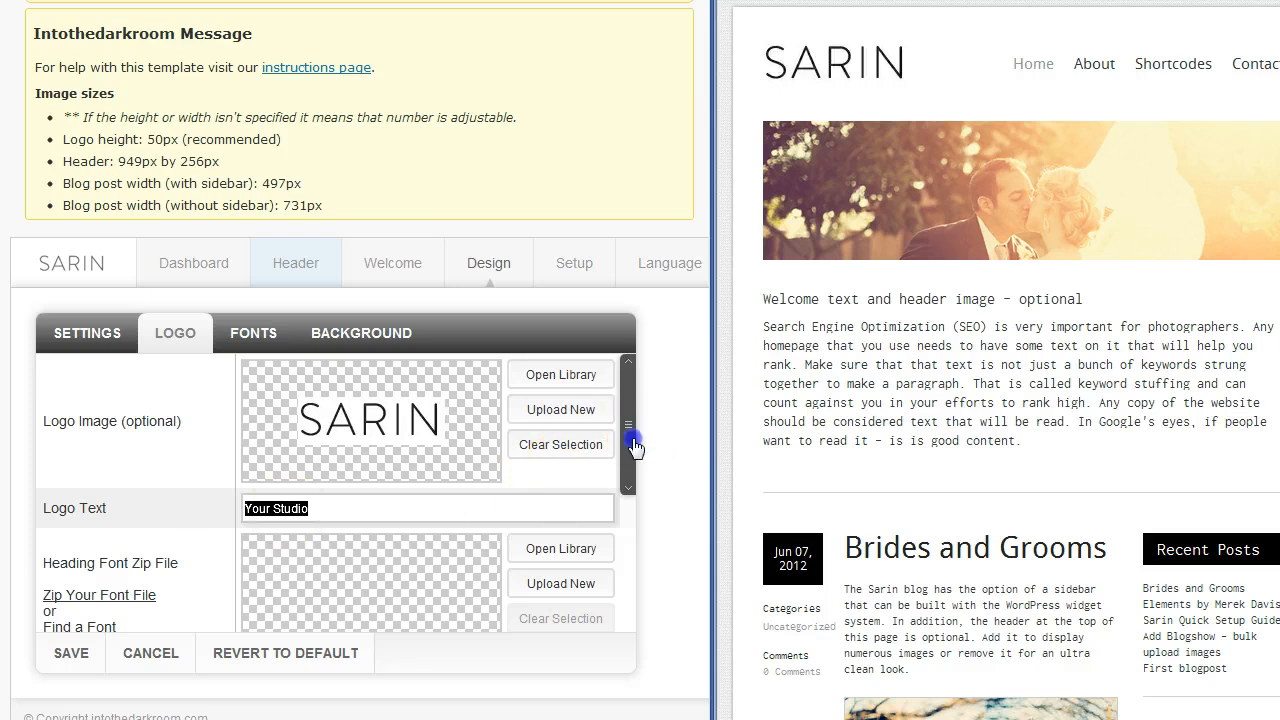
drag(633, 447, 634, 537)
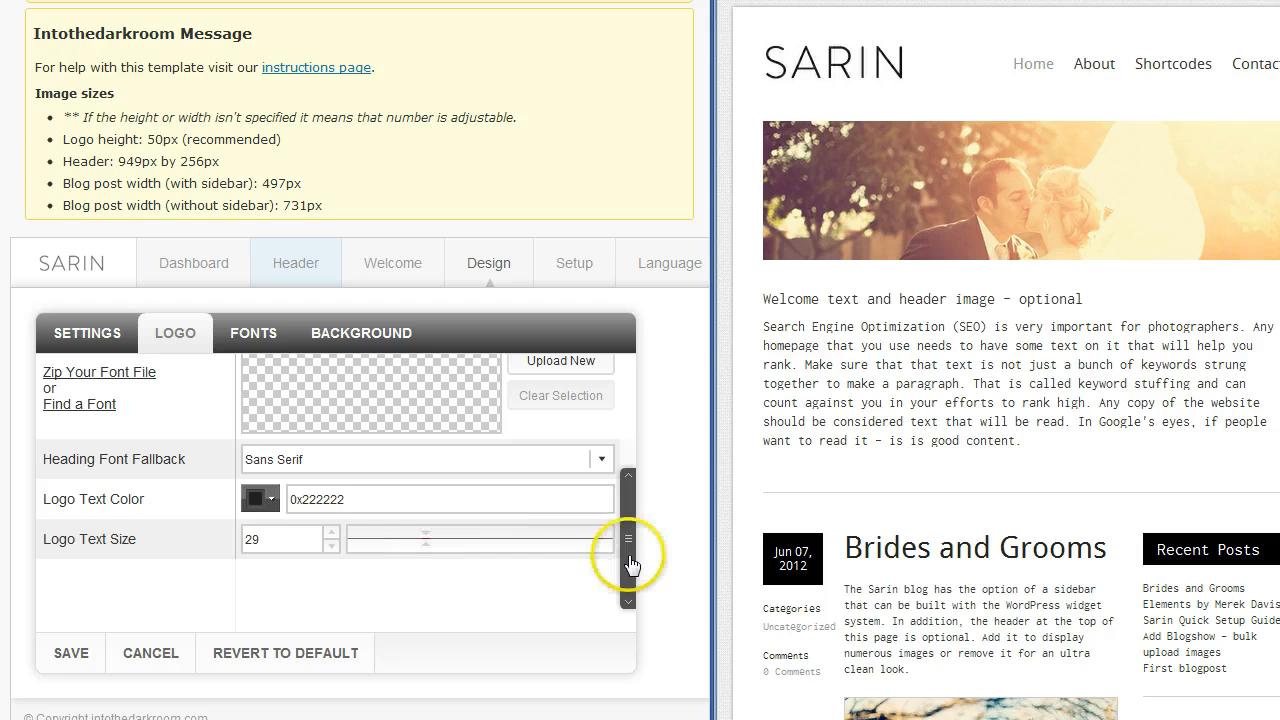
drag(630, 565, 634, 414)
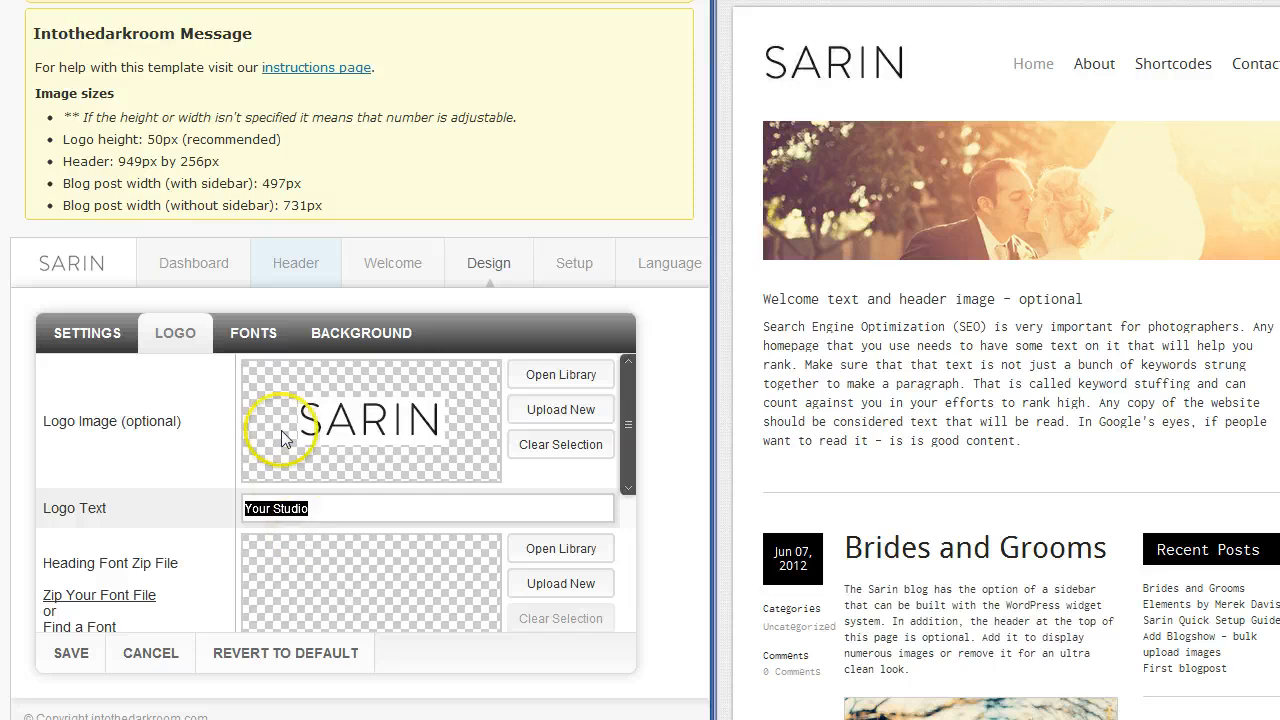
- Open the font design settings and review the navigation and heading font options, highlighting the Recent Posts heading in the blog preview
click(251, 340)
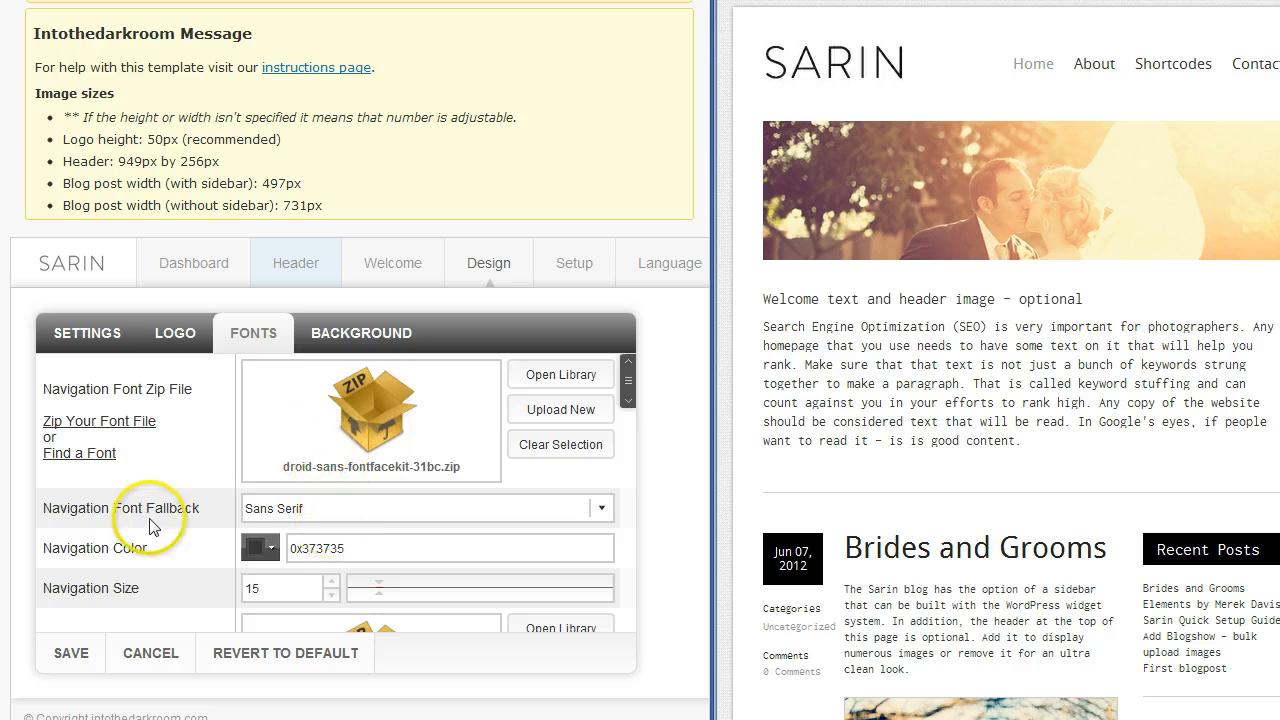
drag(630, 397, 632, 418)
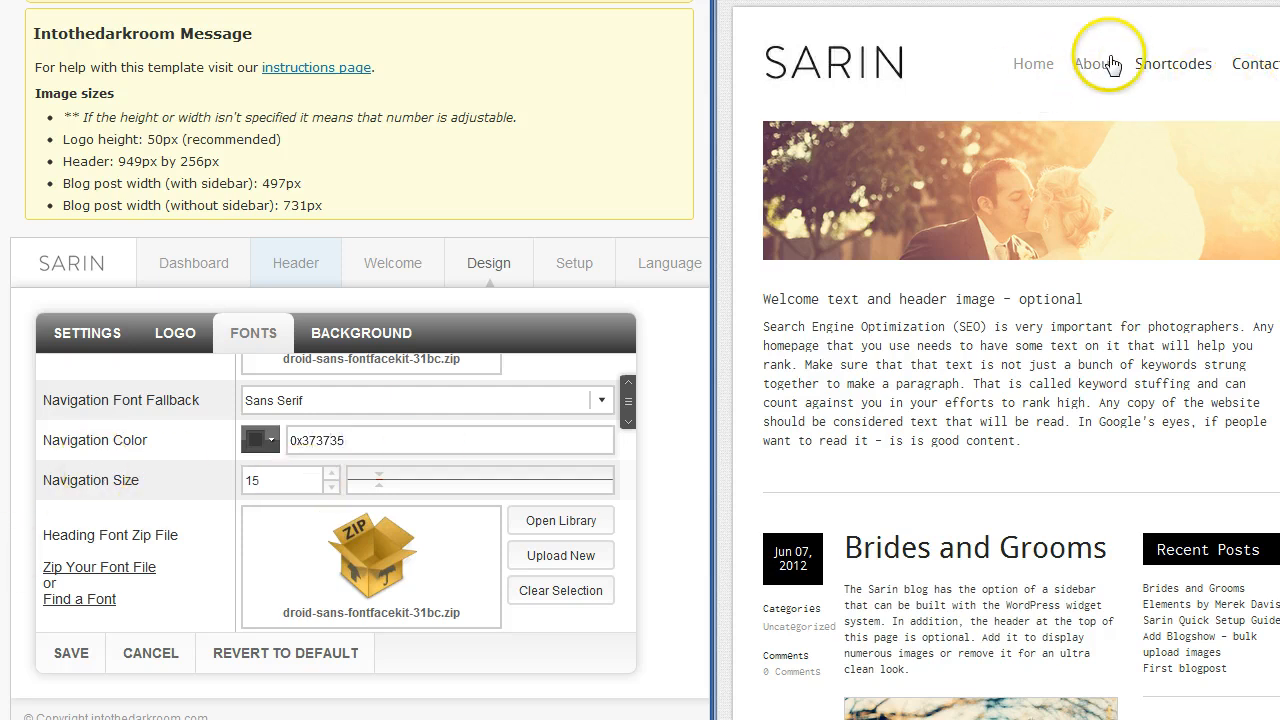
drag(628, 398, 633, 442)
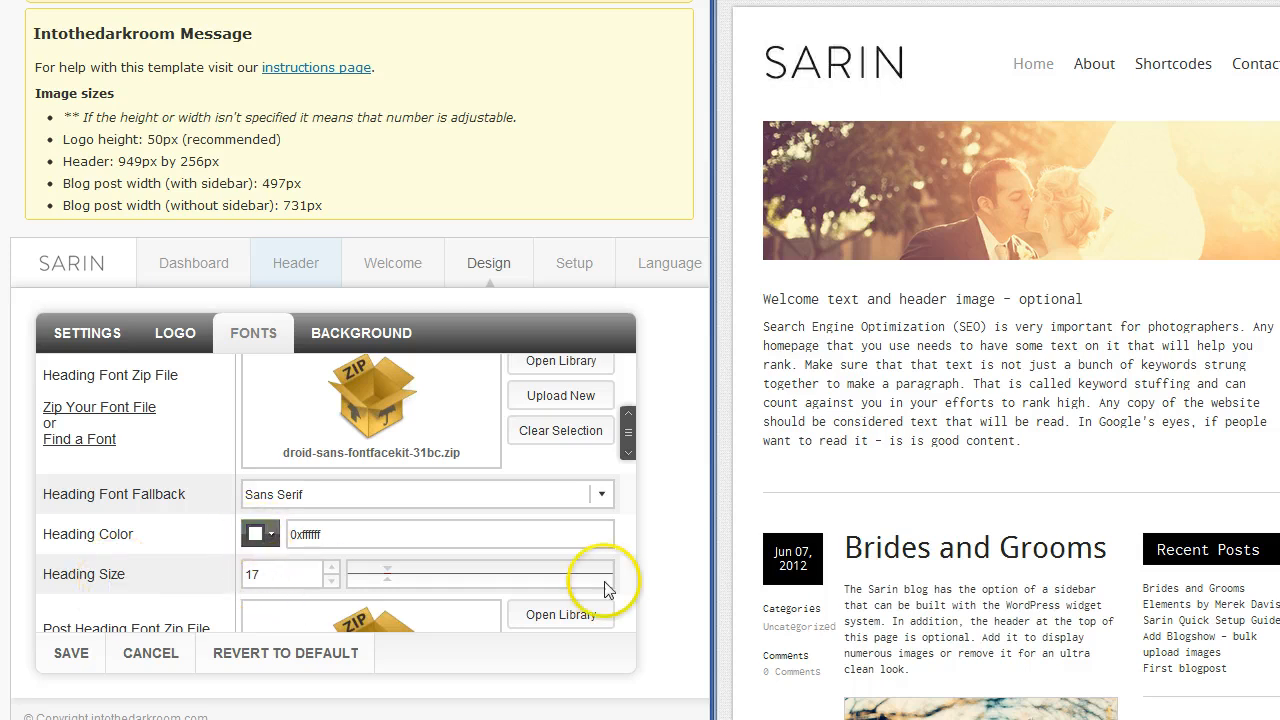
click(1263, 551)
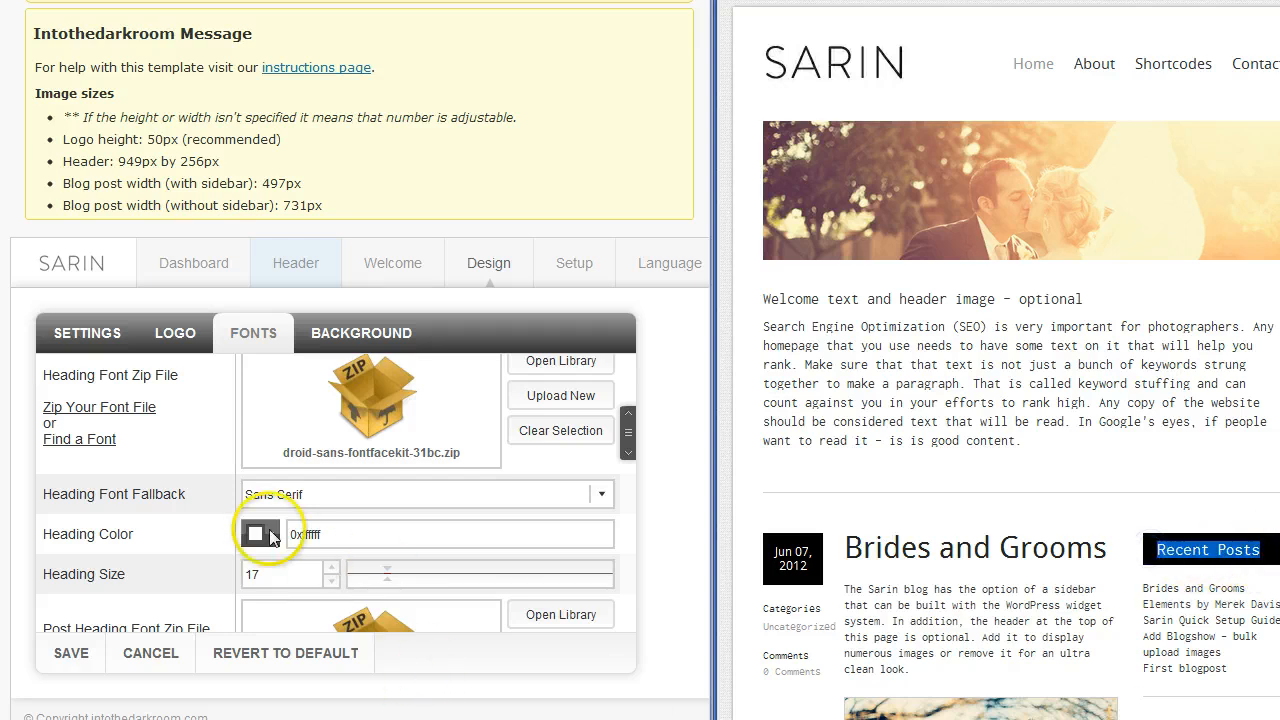
- Review the post heading, content, link and footer font settings, highlighting the Brides and Grooms post text in the blog preview for comparison
drag(632, 437, 624, 487)
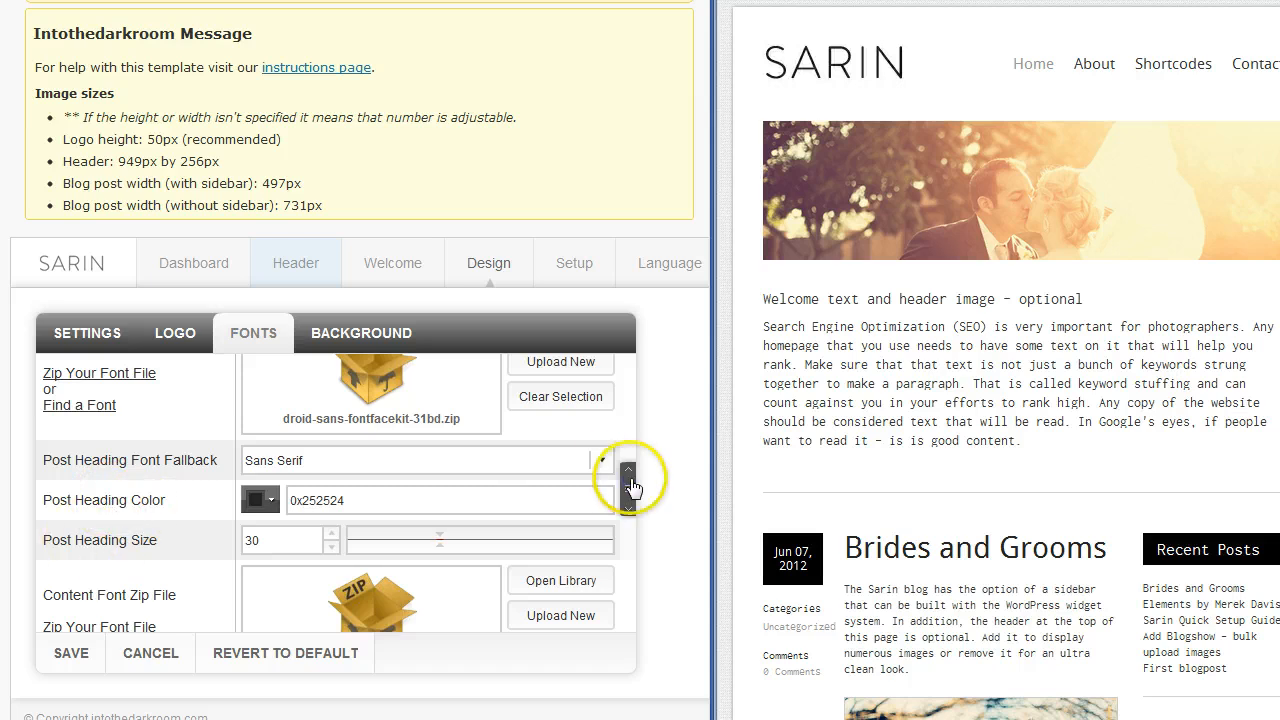
drag(624, 486, 628, 537)
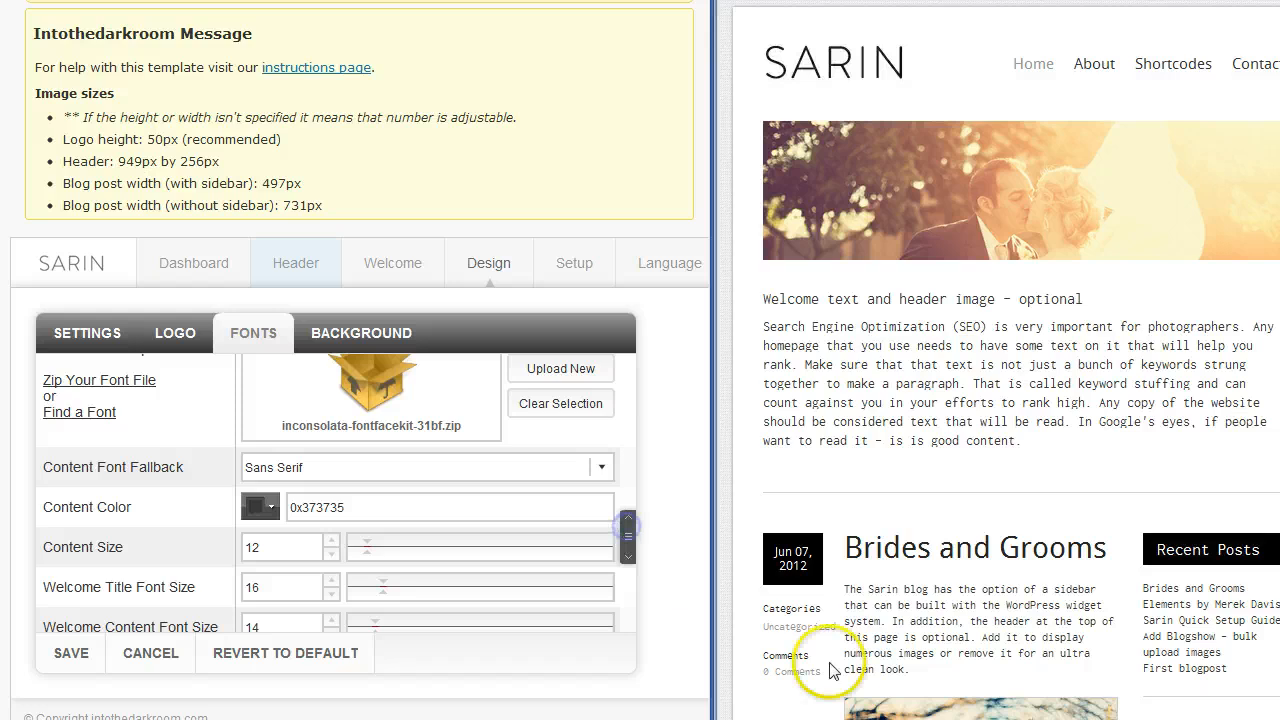
drag(921, 637, 840, 585)
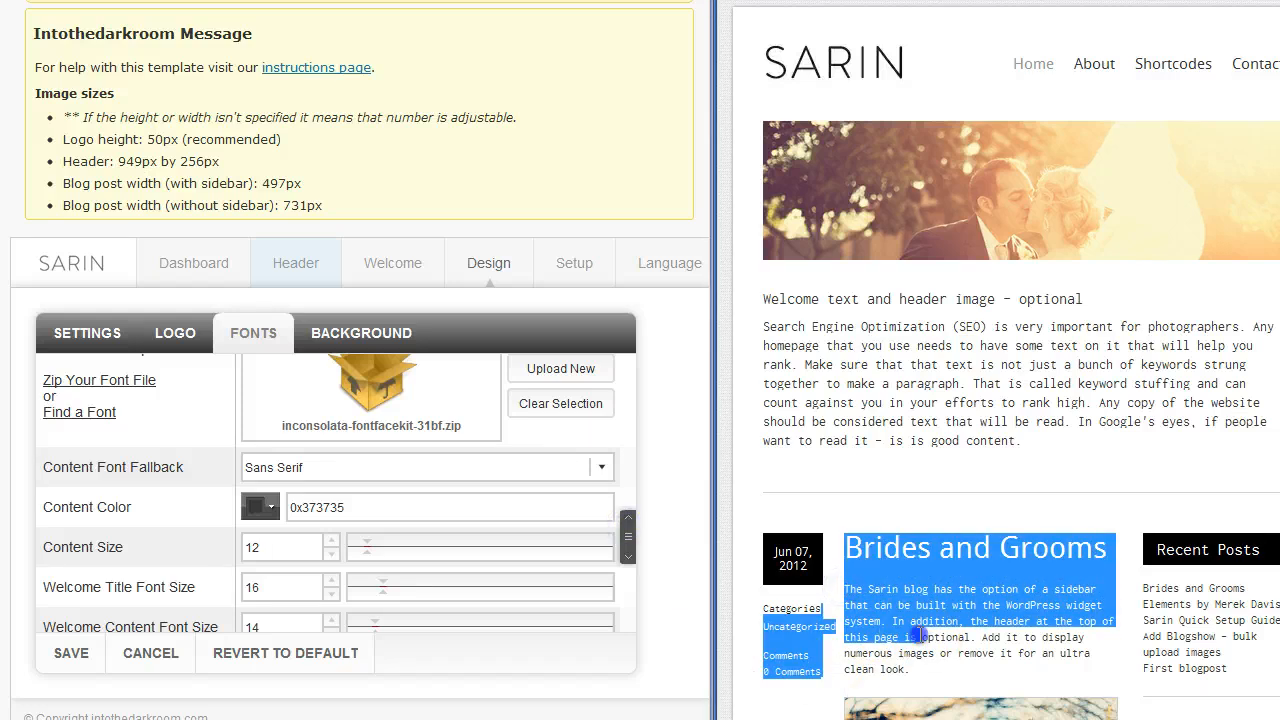
drag(945, 653, 882, 607)
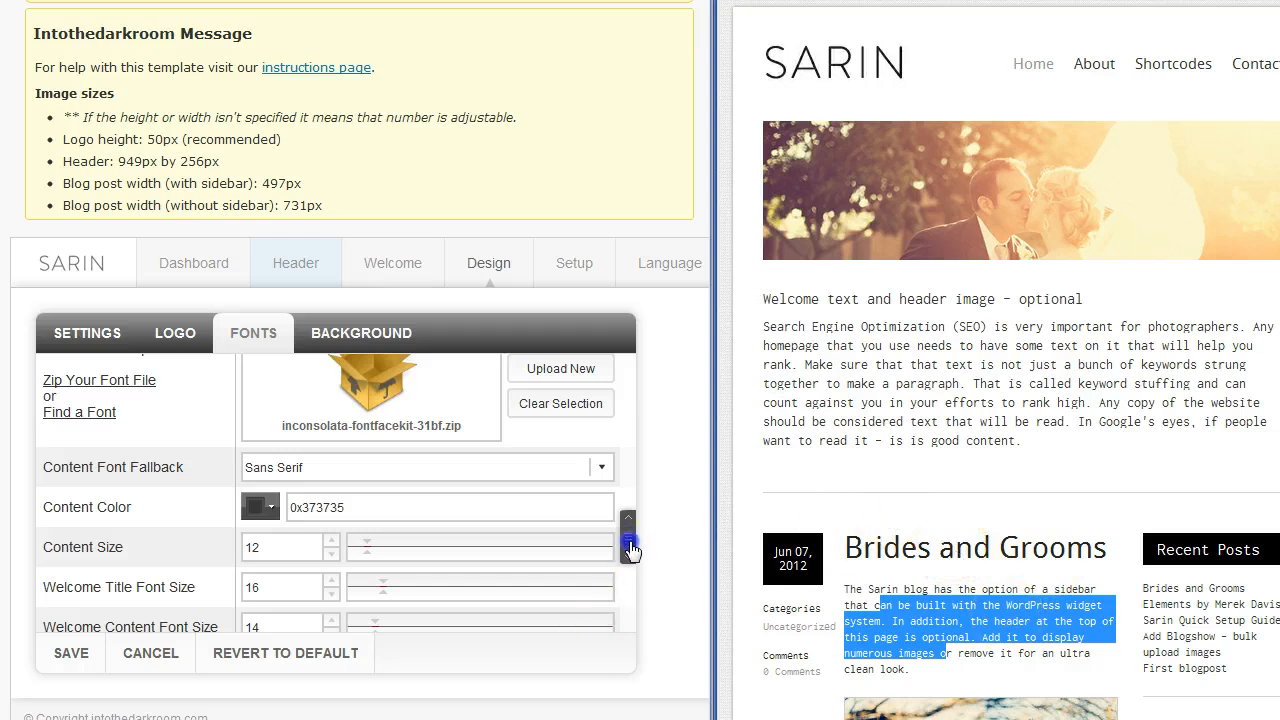
drag(630, 547, 636, 603)
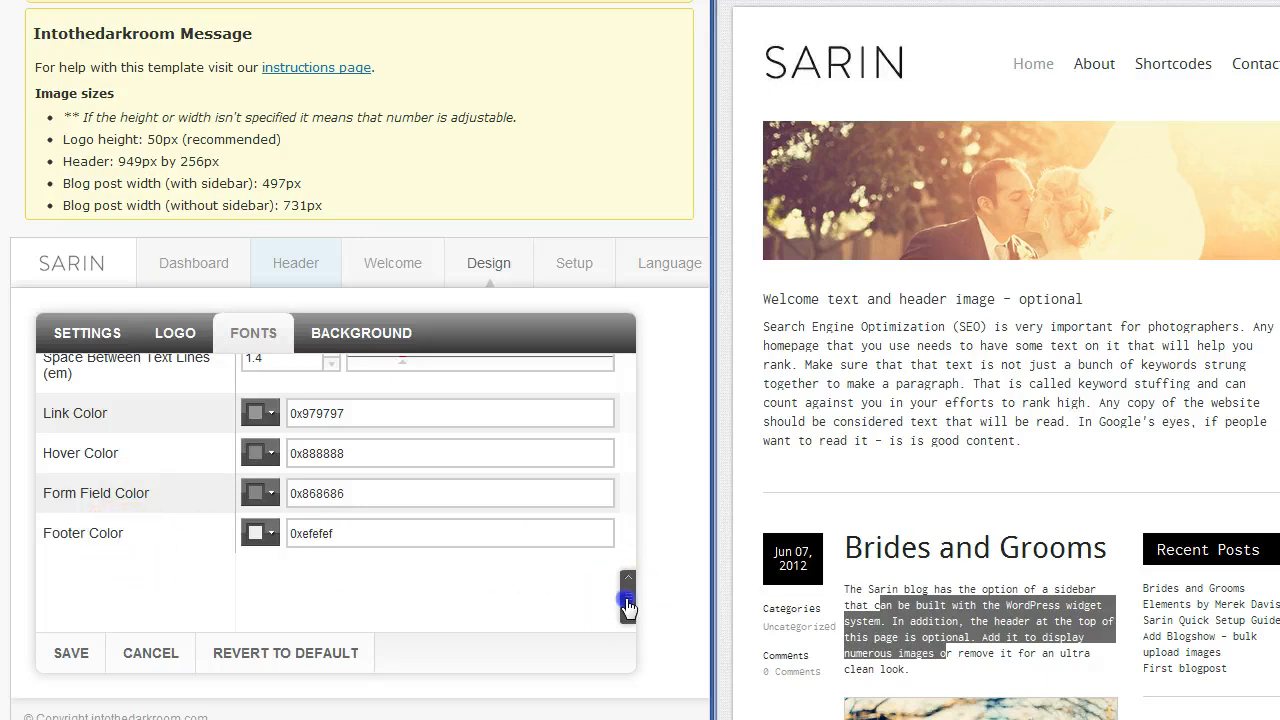
drag(628, 605, 628, 380)
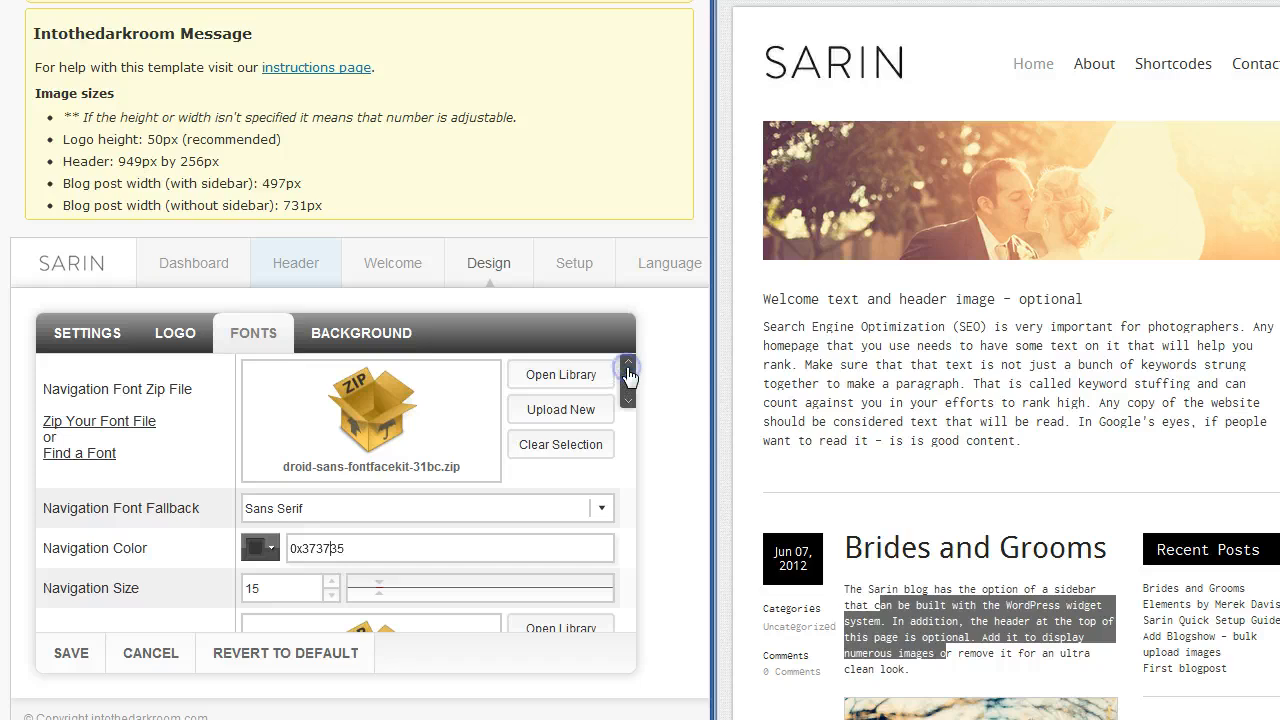
click(84, 462)
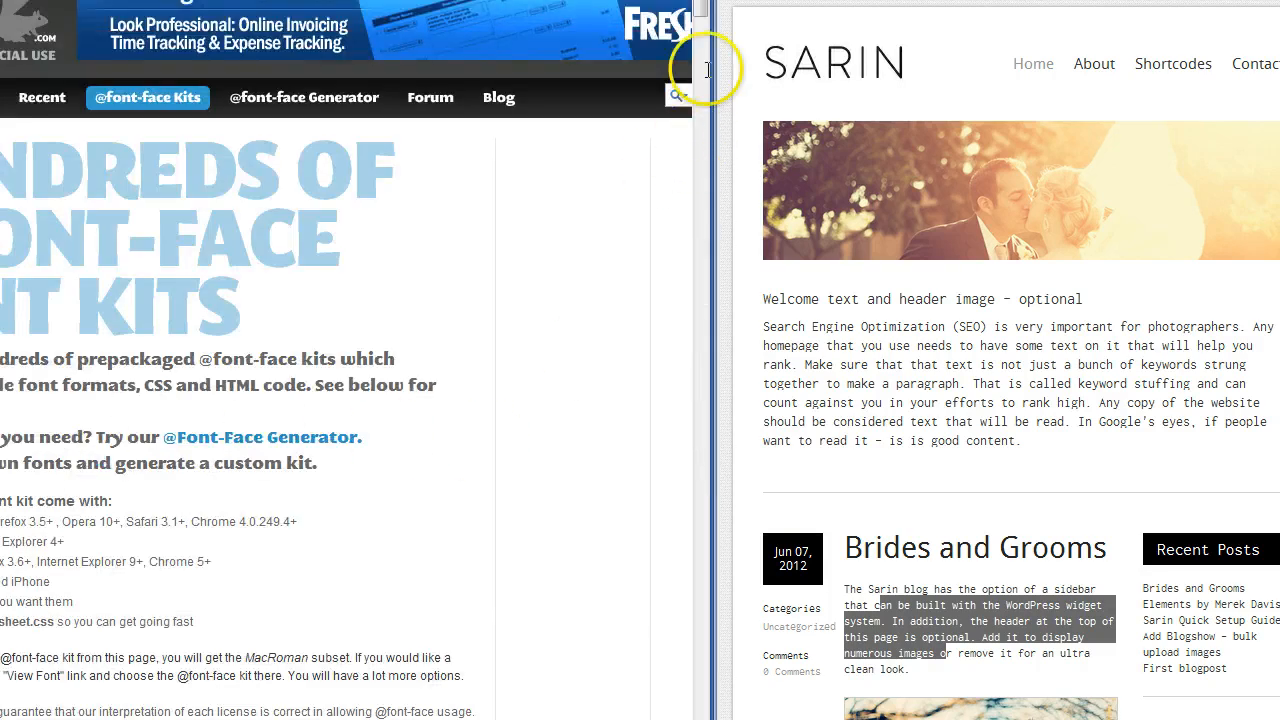
scroll(700, 30, down, 15)
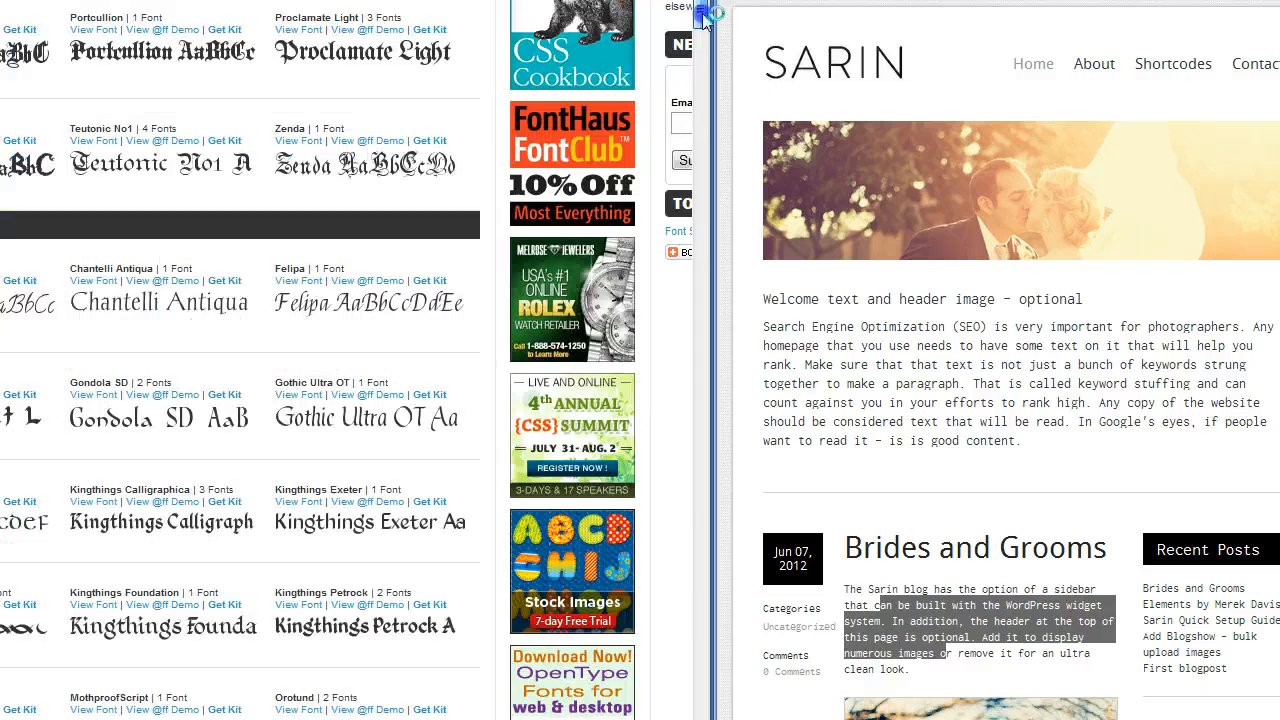
scroll(700, 45, down, 5)
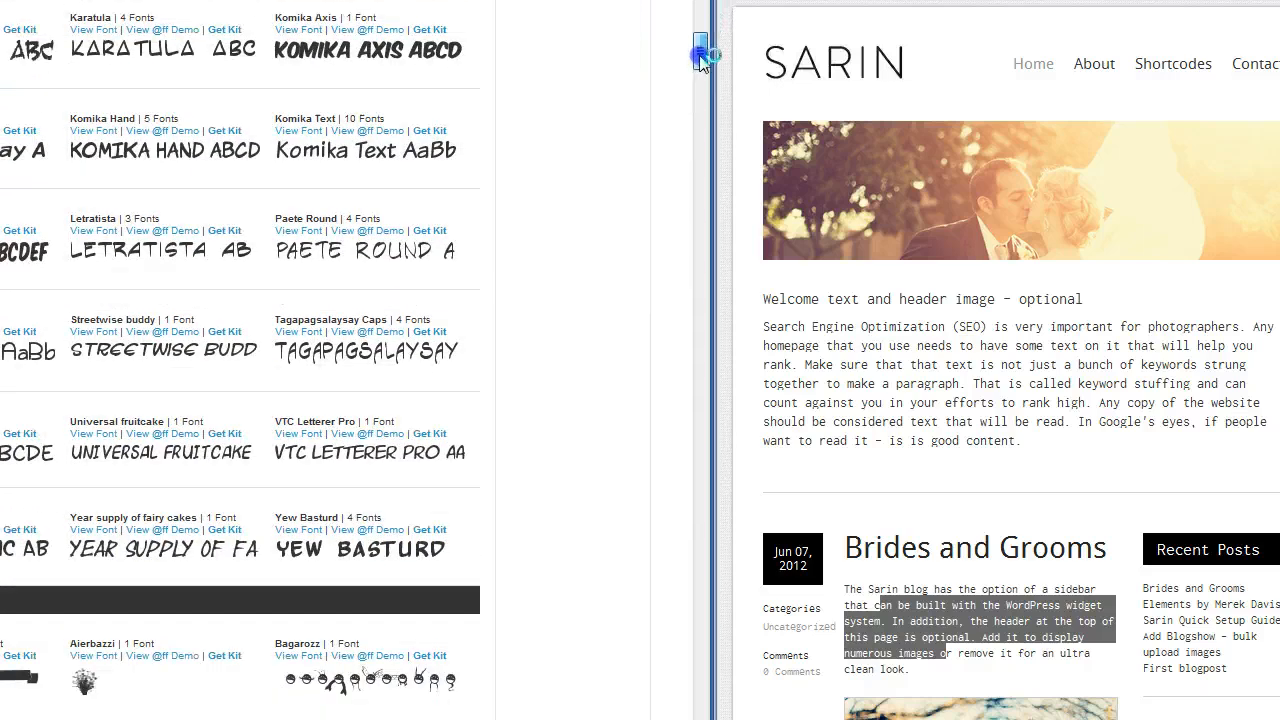
drag(702, 66, 704, 114)
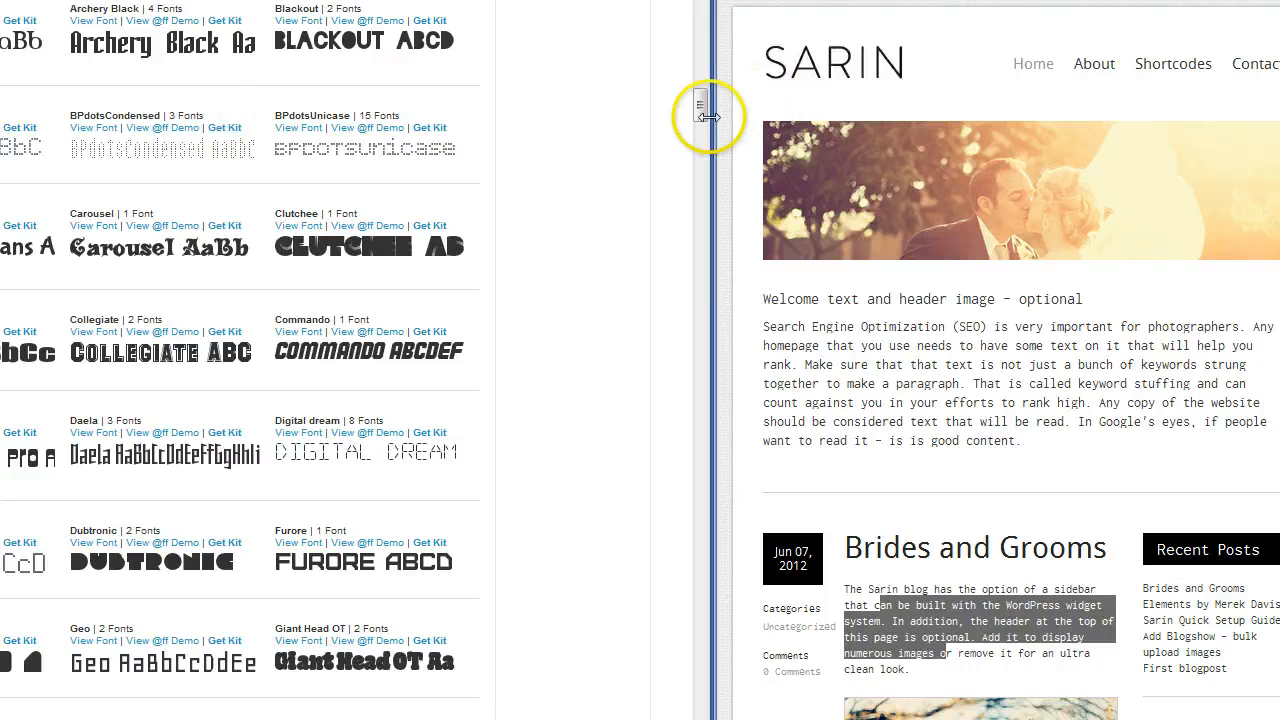
drag(702, 107, 700, 2)
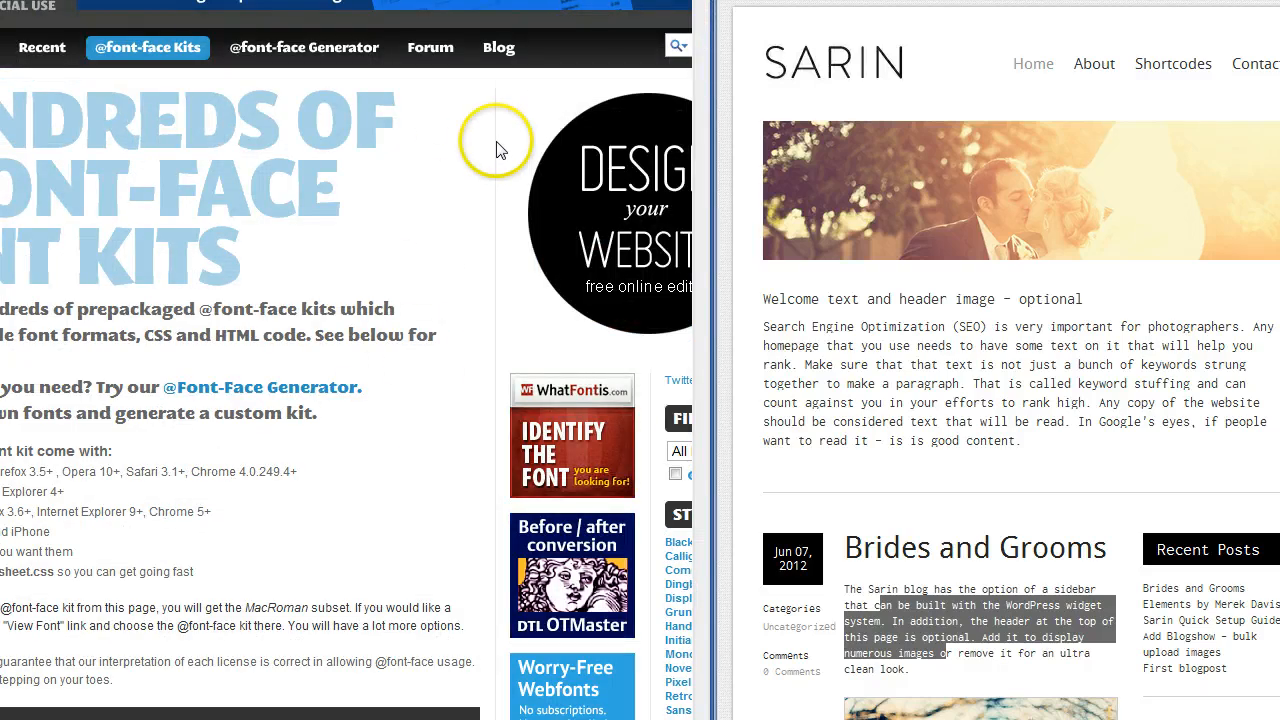
click(250, 1)
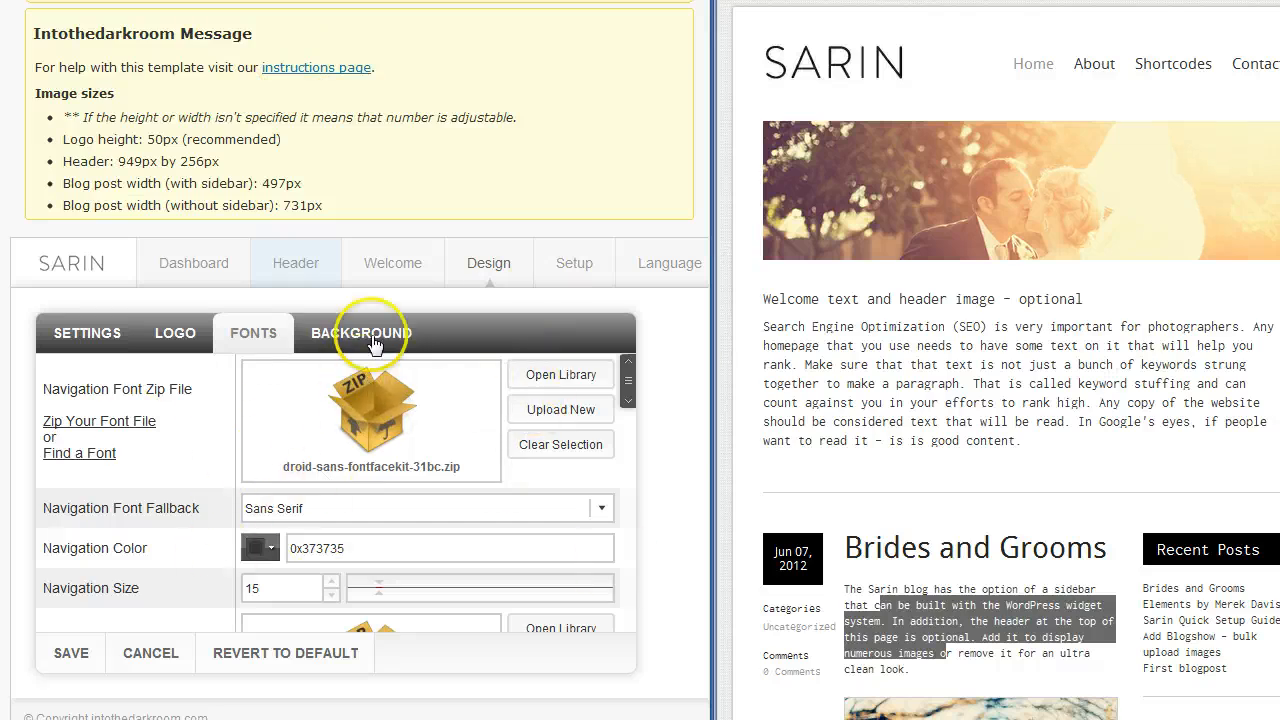
- Open the background design settings and temporarily widen the blog preview to examine the background around the page
click(372, 338)
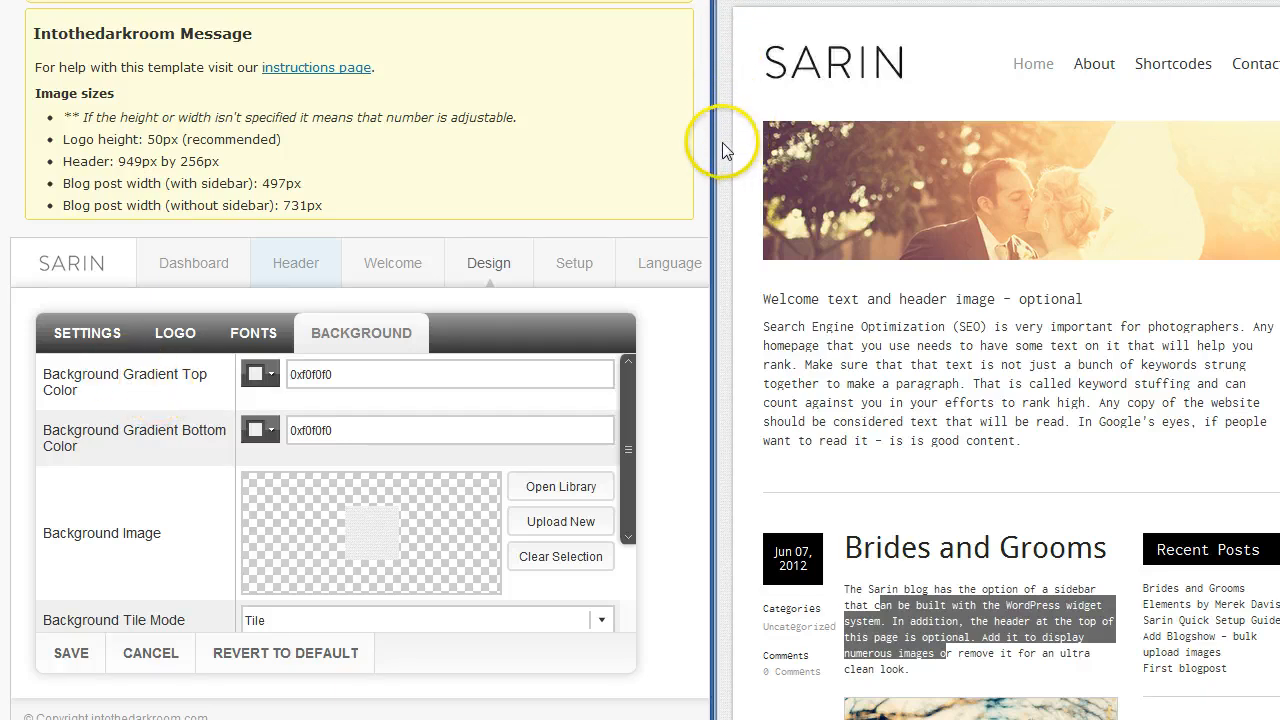
drag(716, 62, 292, 80)
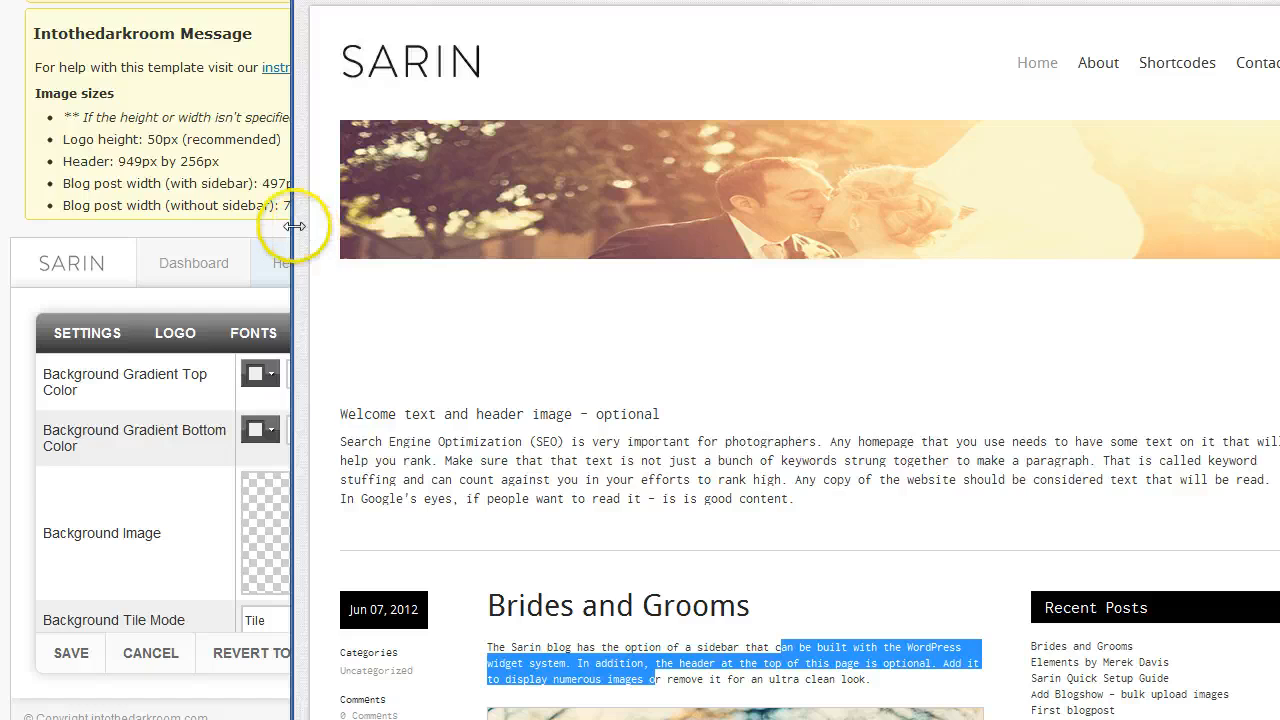
drag(295, 226, 699, 240)
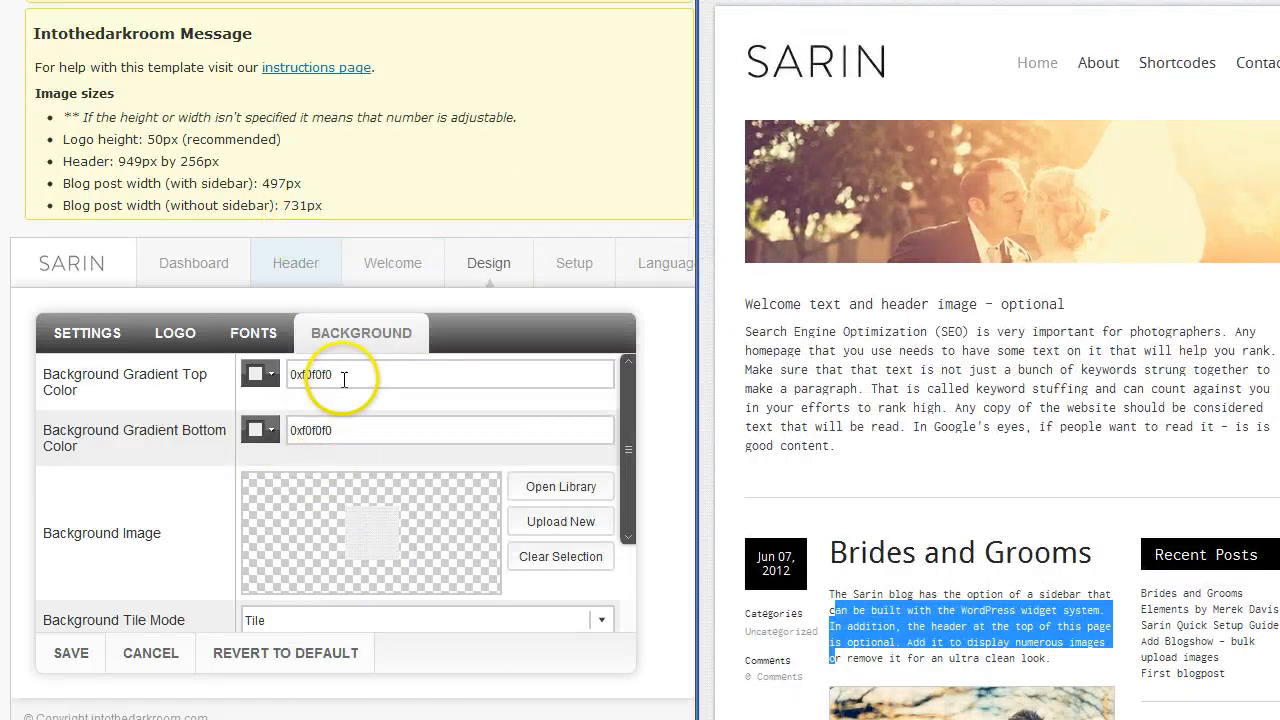
- Compare the Background Gradient Top Color and Background Gradient Bottom Color values, highlighting each in turn
drag(348, 375, 286, 374)
click(368, 431)
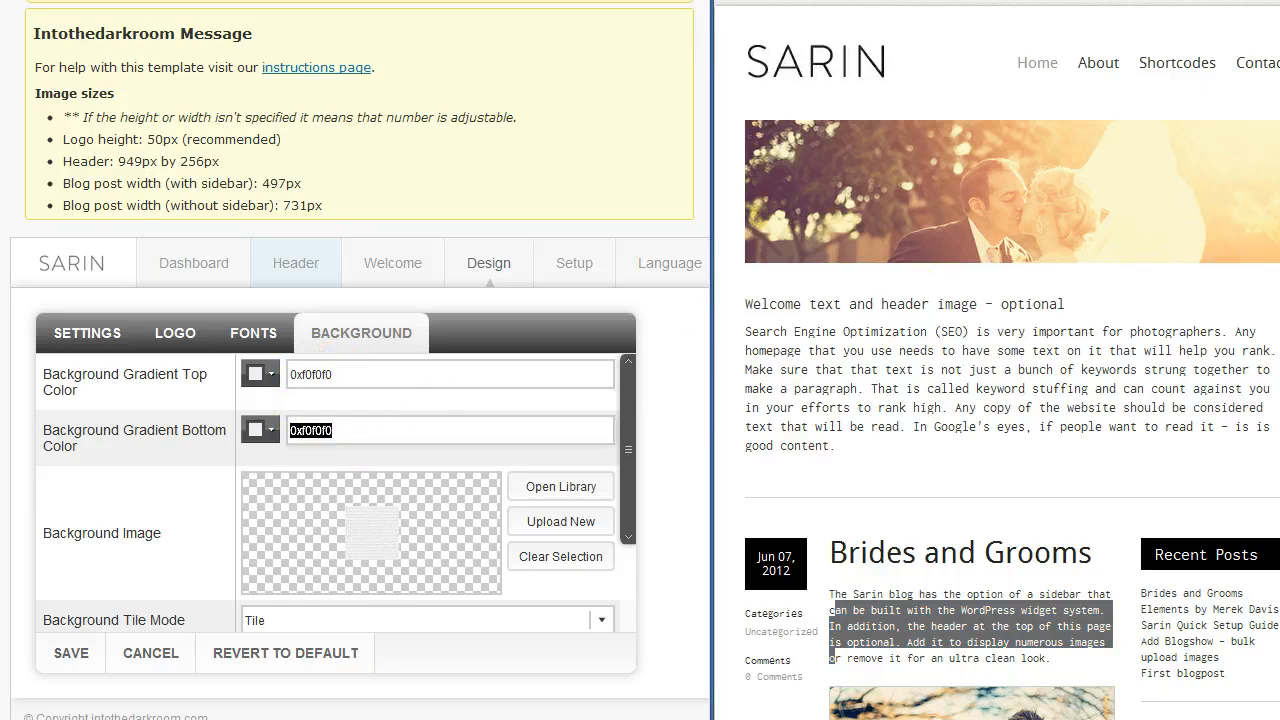
click(950, 2)
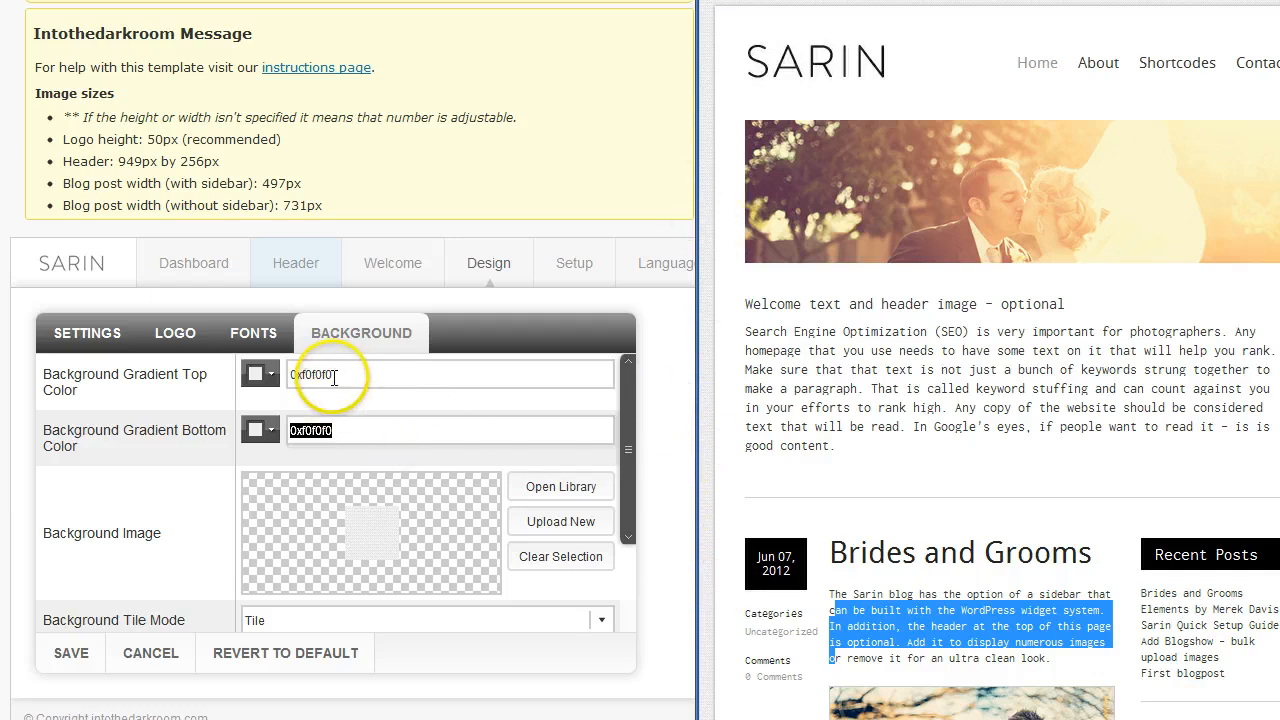
drag(348, 373, 272, 373)
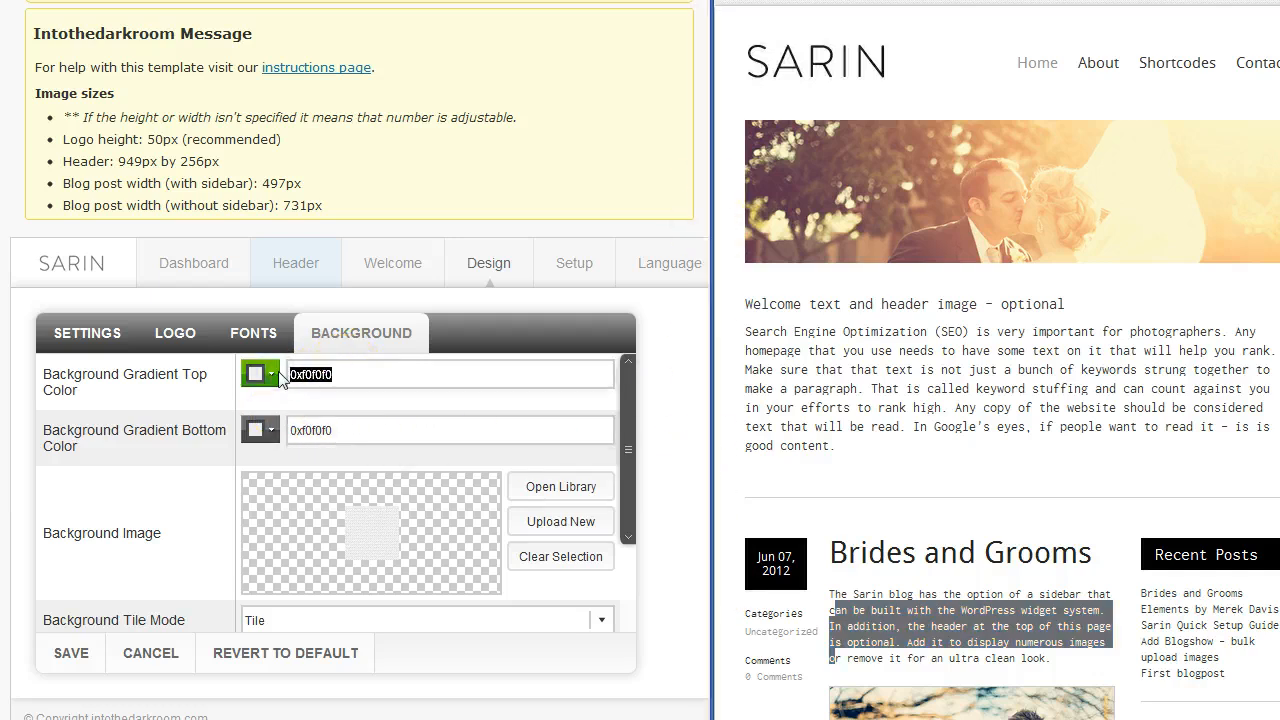
double_click(301, 374)
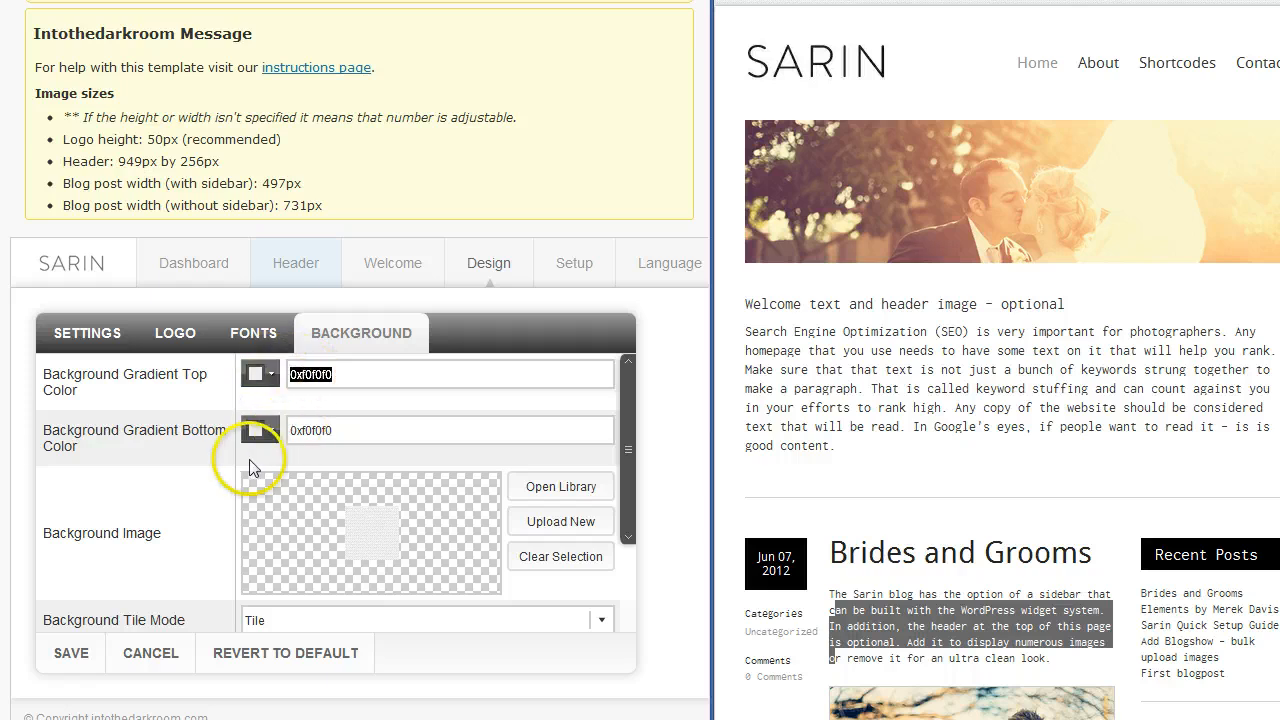
click(340, 432)
click(470, 345)
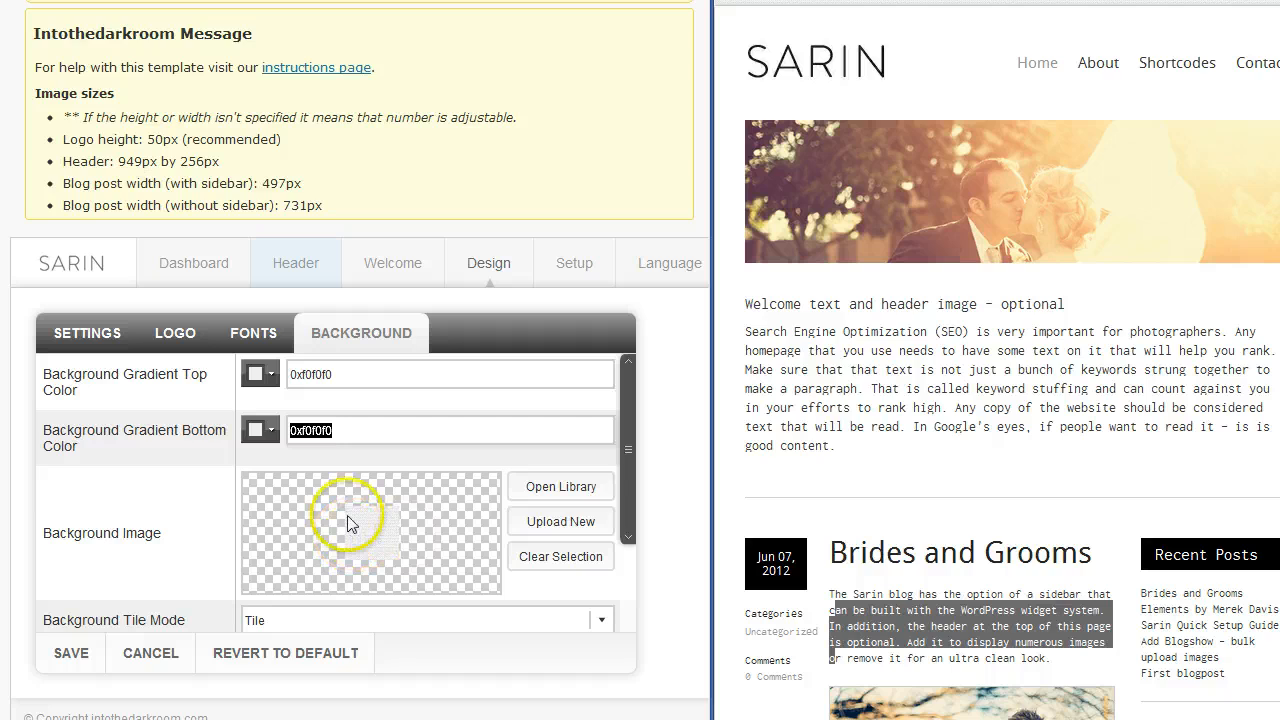
- Review the Background Image setting and the available Background Tile Mode options without changing the selection
drag(628, 468, 623, 540)
click(600, 500)
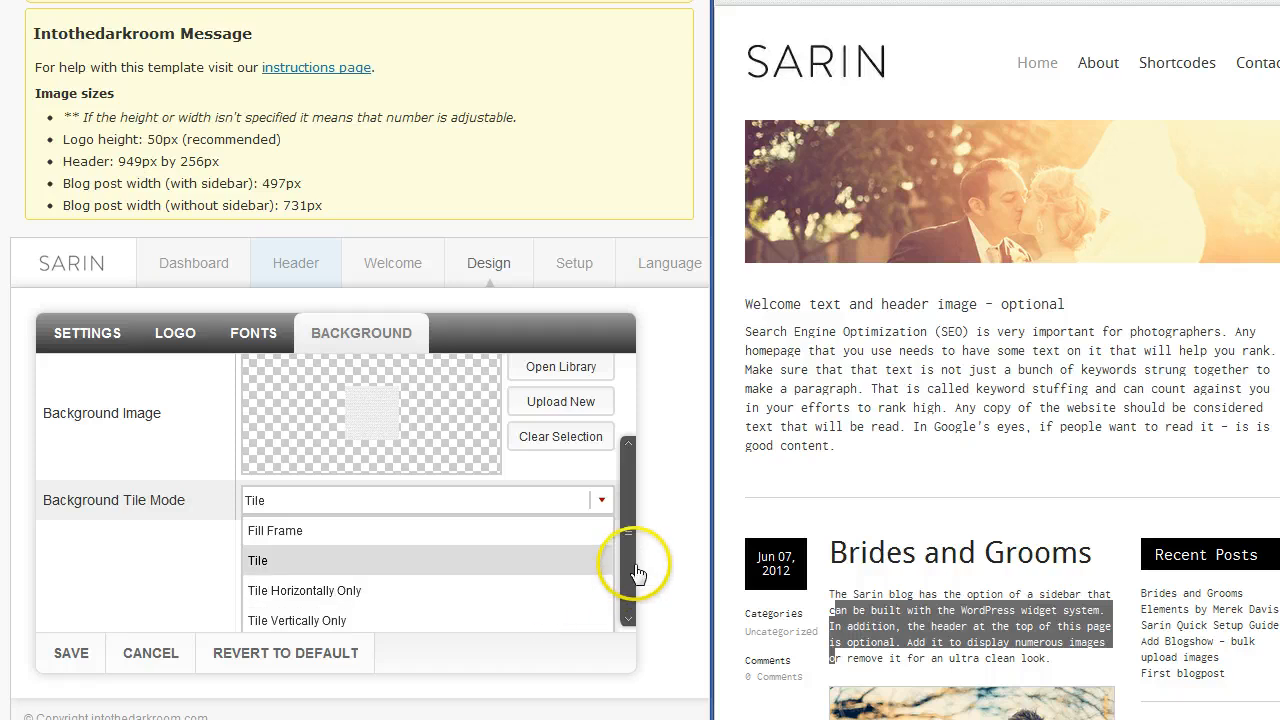
click(623, 594)
click(598, 497)
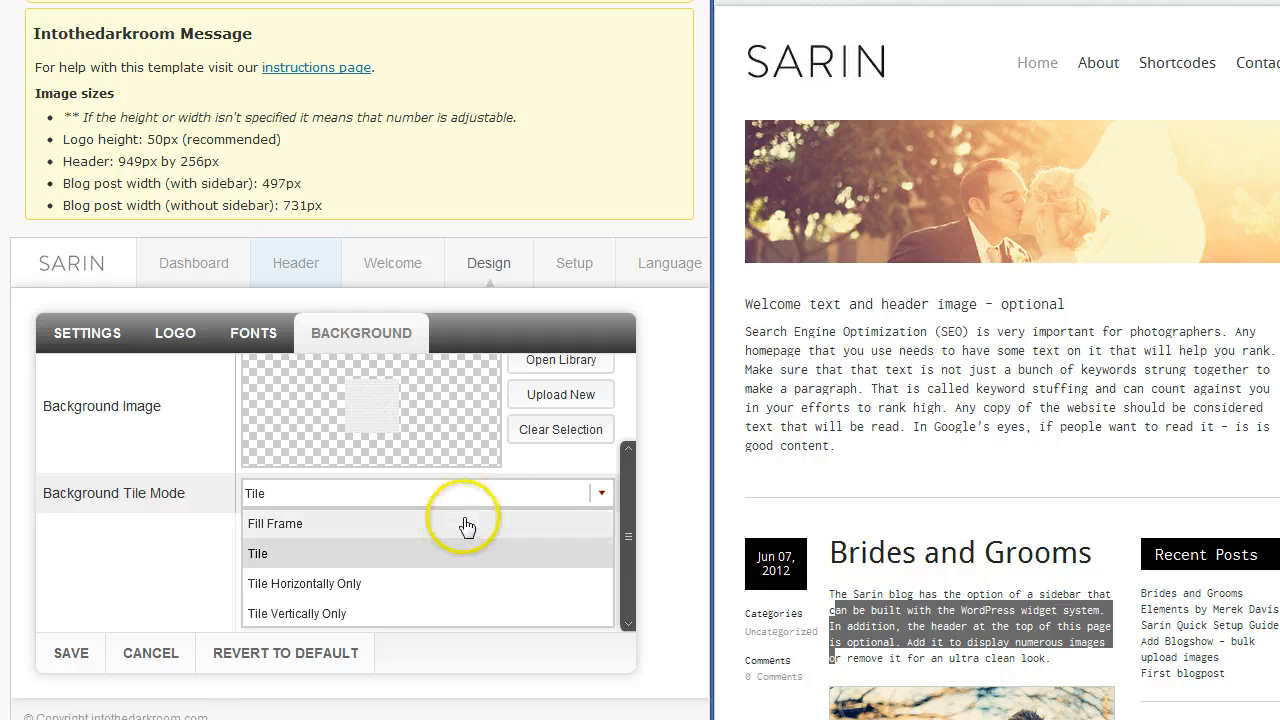
drag(633, 497, 640, 382)
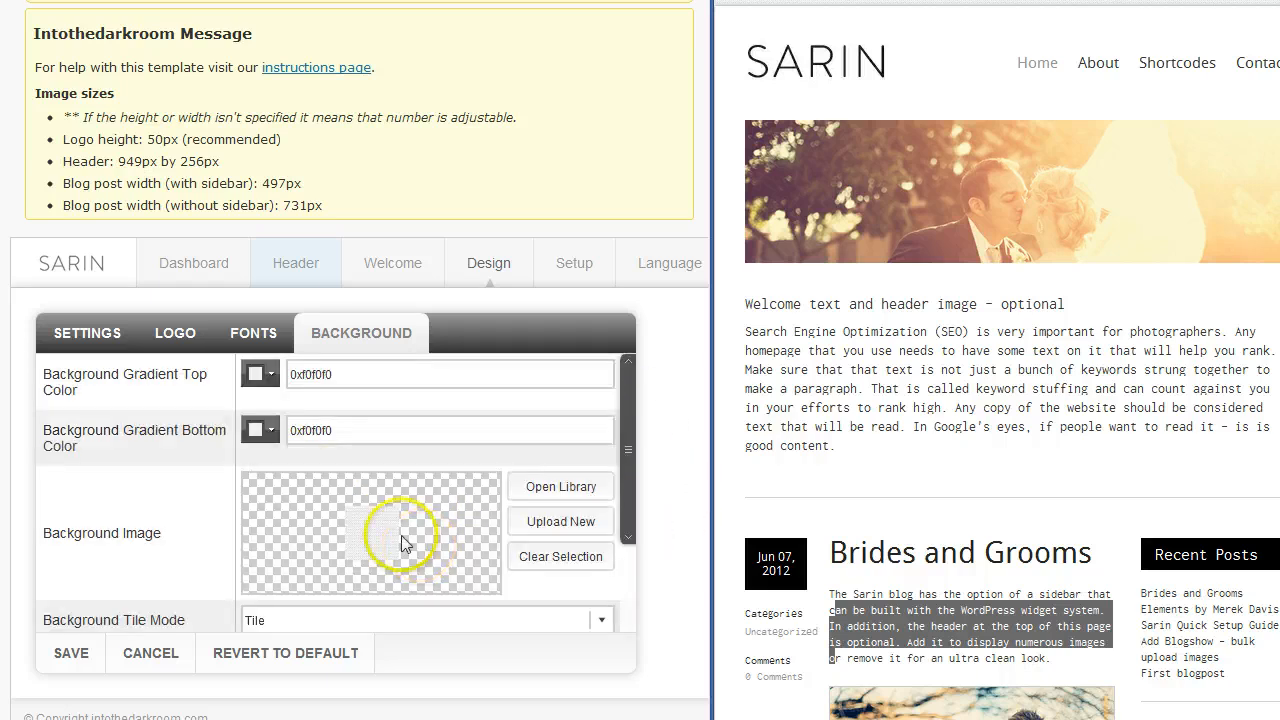
- Revisit the font and logo design settings and review the general design settings once more
click(262, 340)
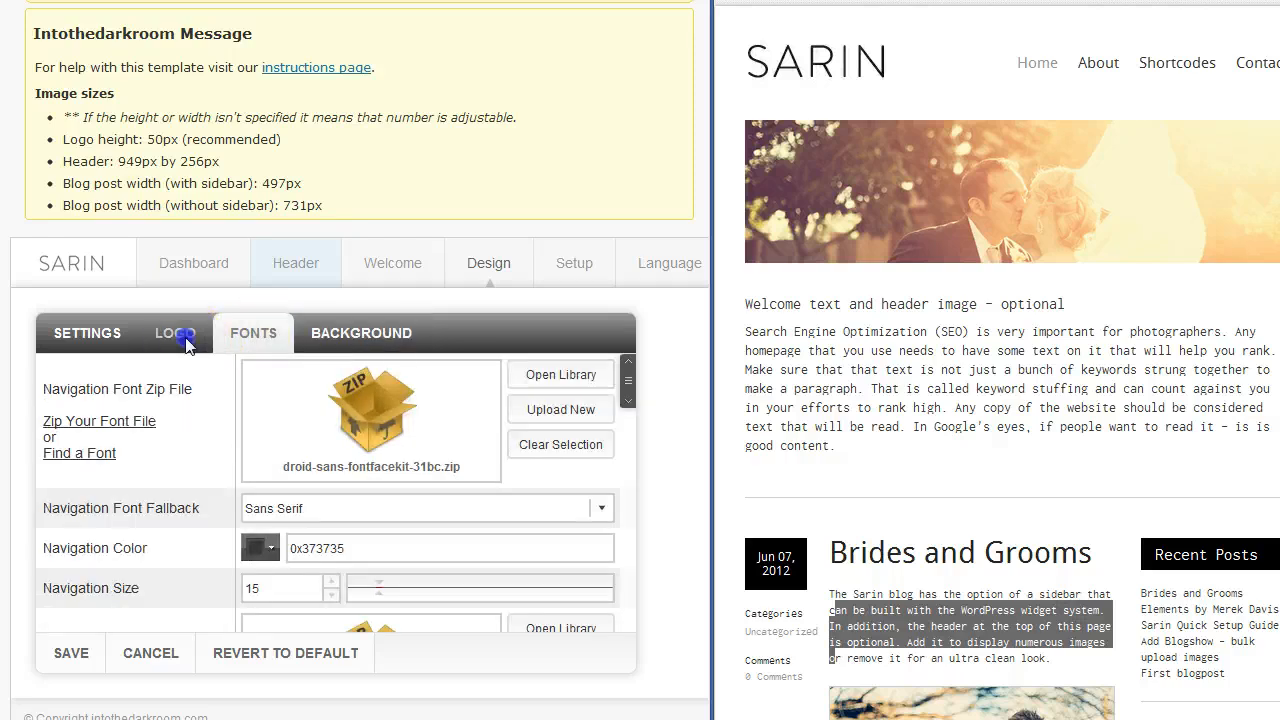
click(186, 341)
click(90, 334)
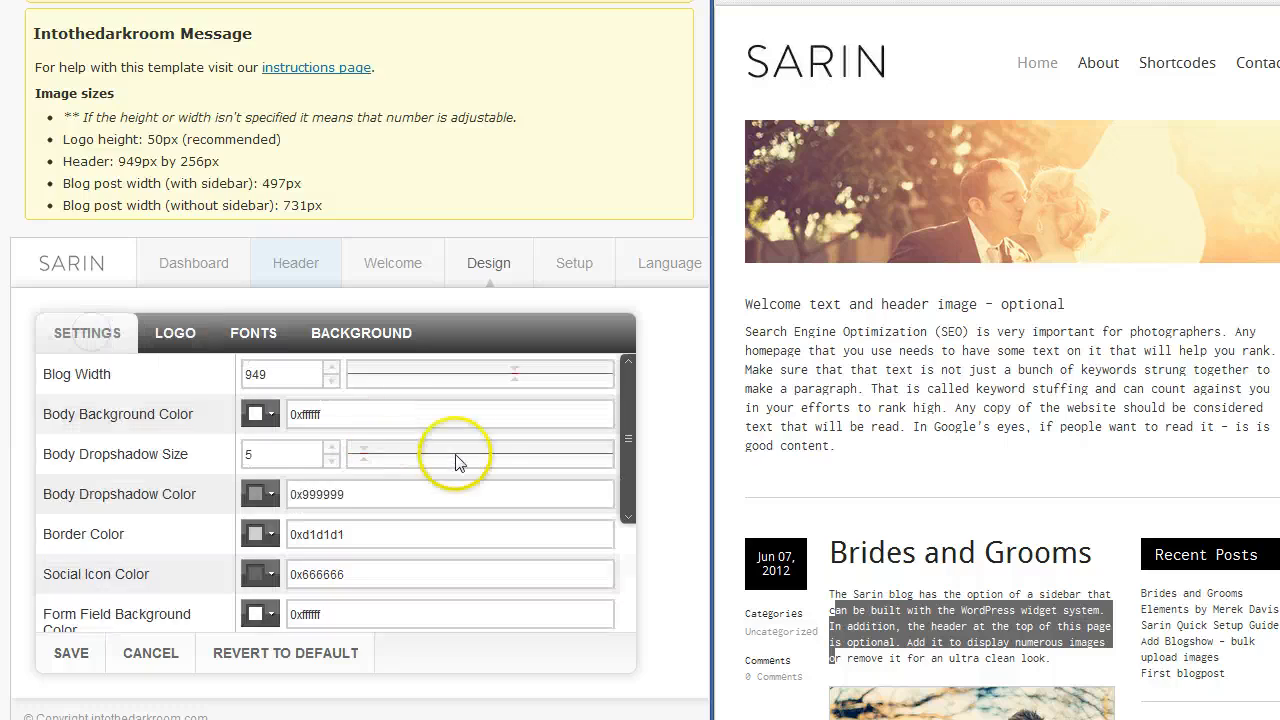
drag(631, 528, 634, 420)
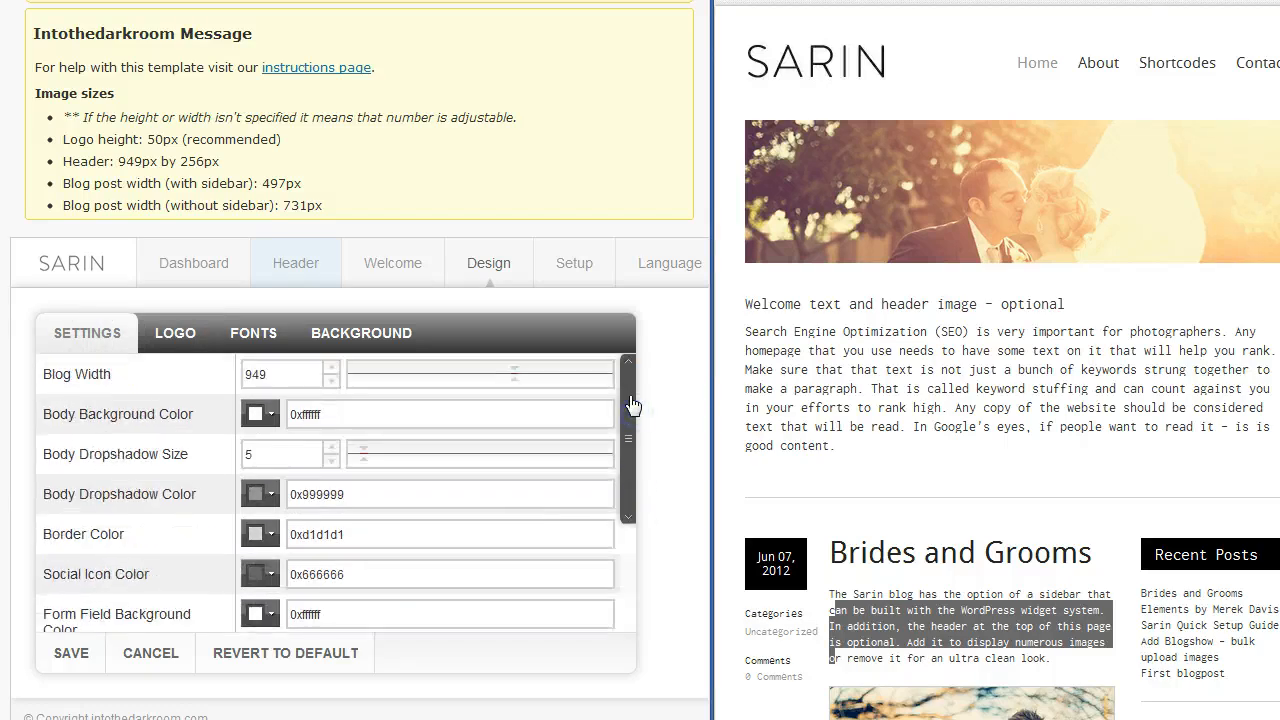